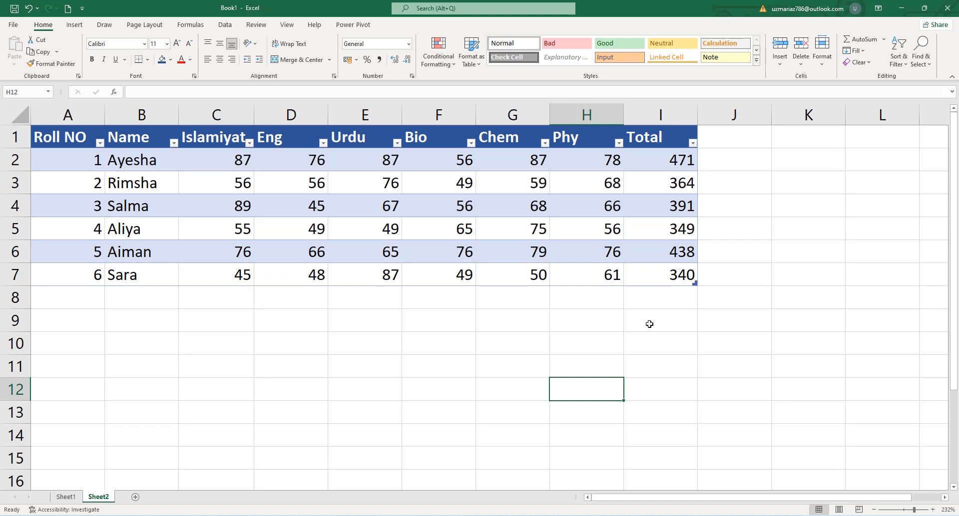
- Select all the data rows of the marks table, A2:I7, and apply bold formatting to them
key(ctrl+a)
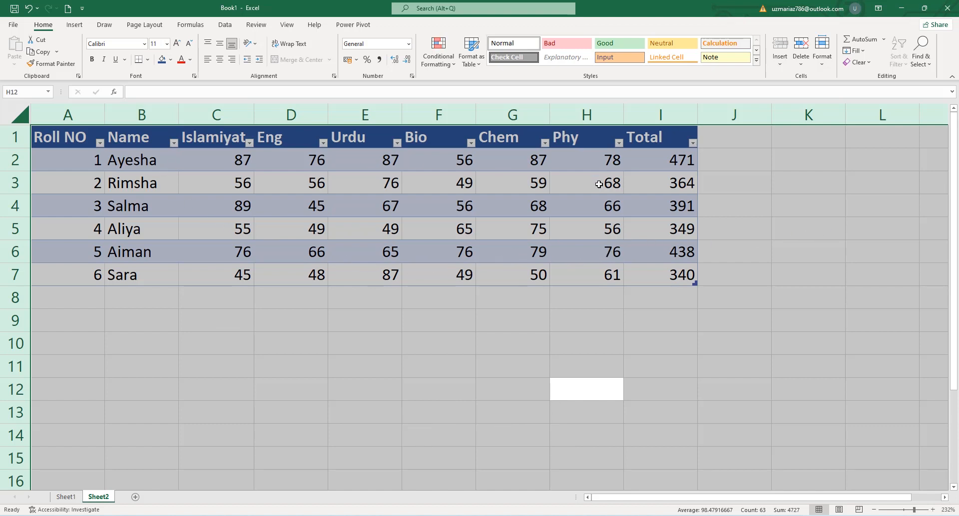
click(588, 389)
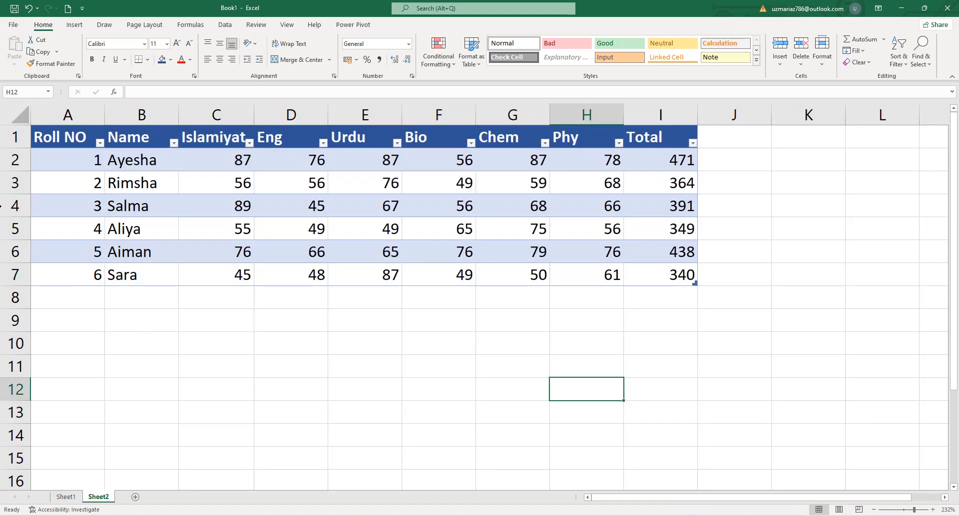
click(378, 185)
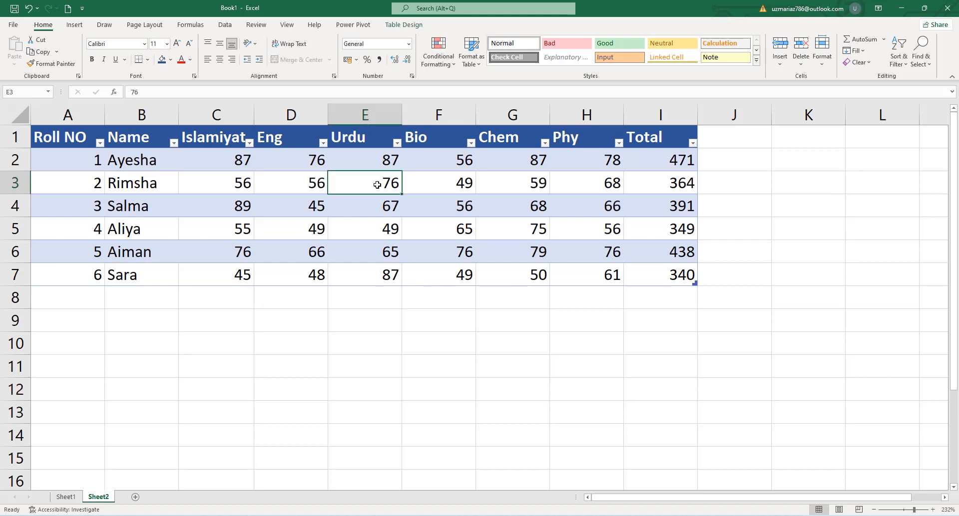
key(ctrl+a)
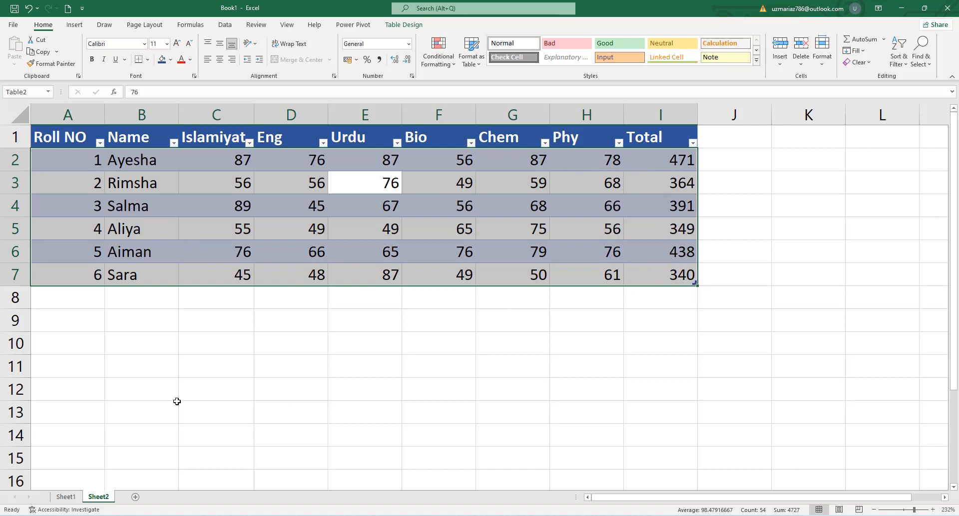
key(ctrl+b)
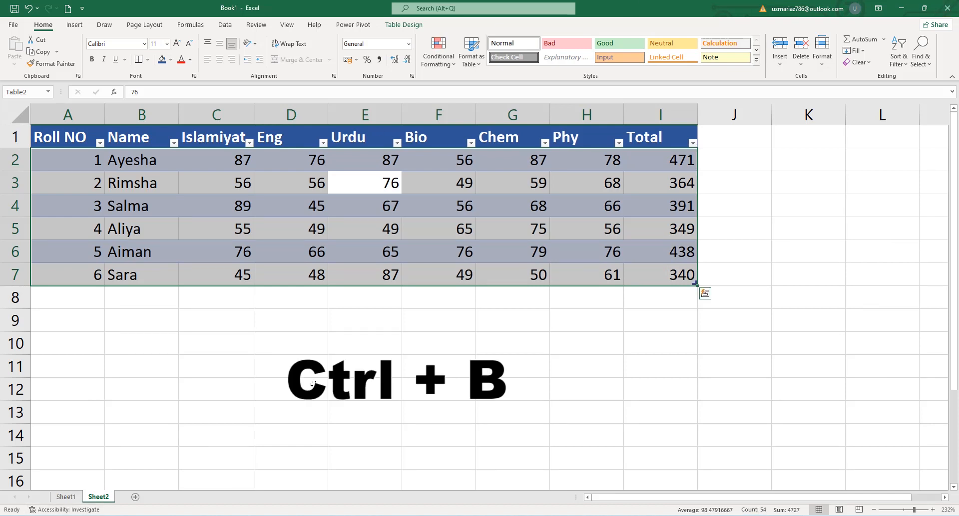
key(ctrl+b)
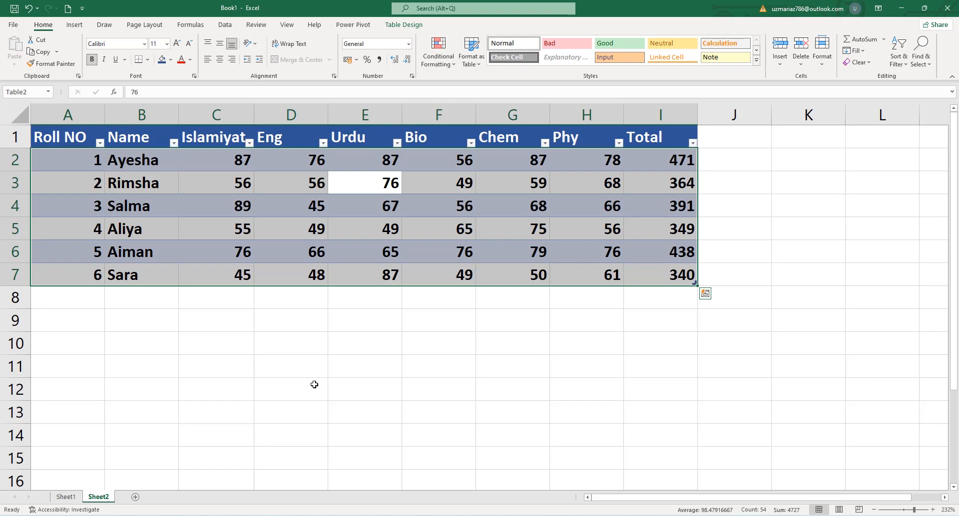
- Copy the bold data rows A2:I7 on Sheet2 and paste them starting at cell A11
click(76, 498)
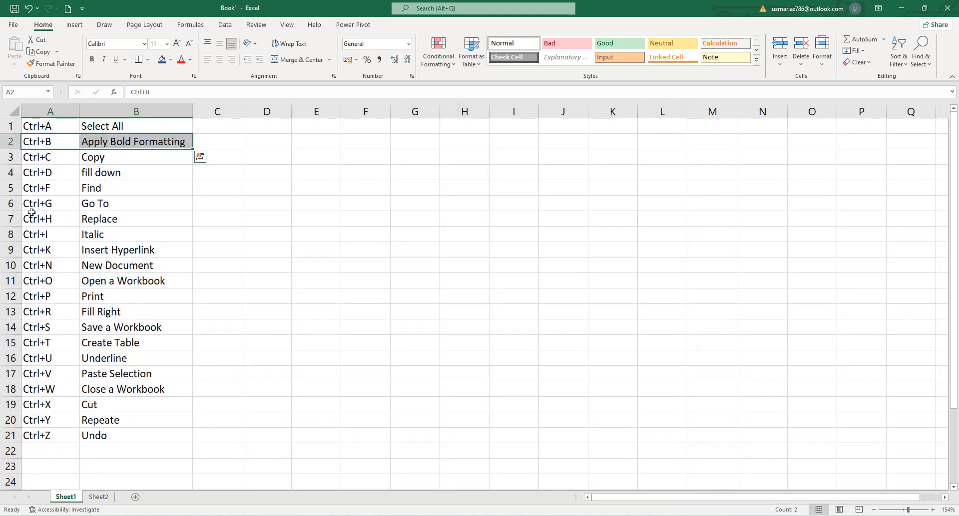
click(99, 498)
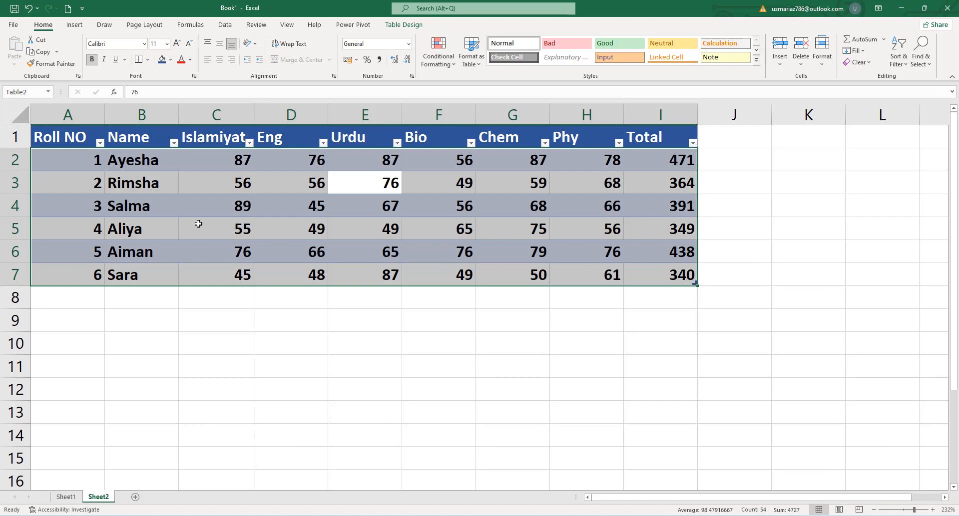
key(ctrl+c)
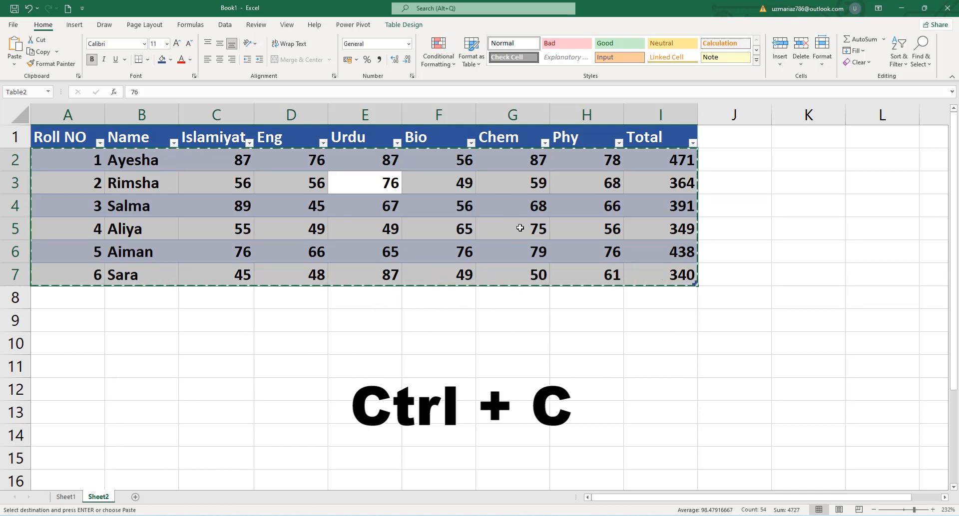
click(80, 368)
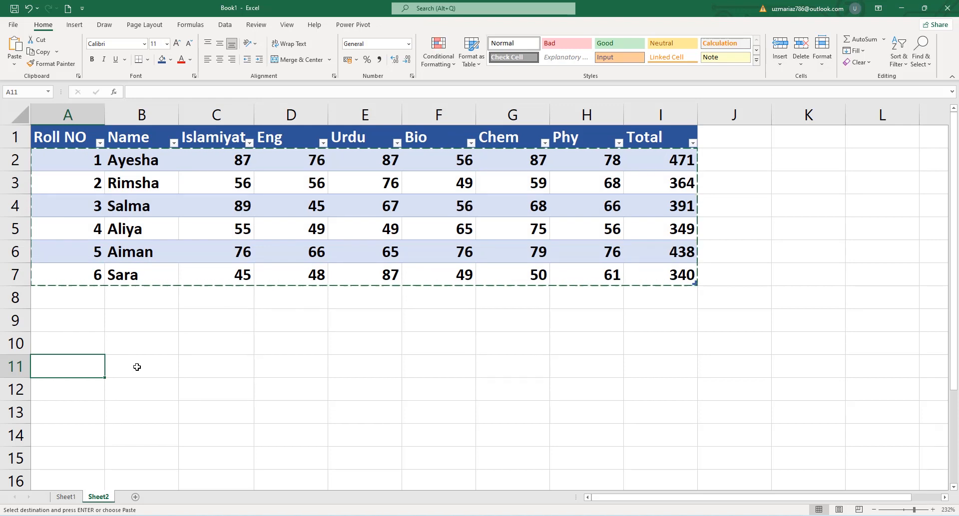
key(ctrl+v)
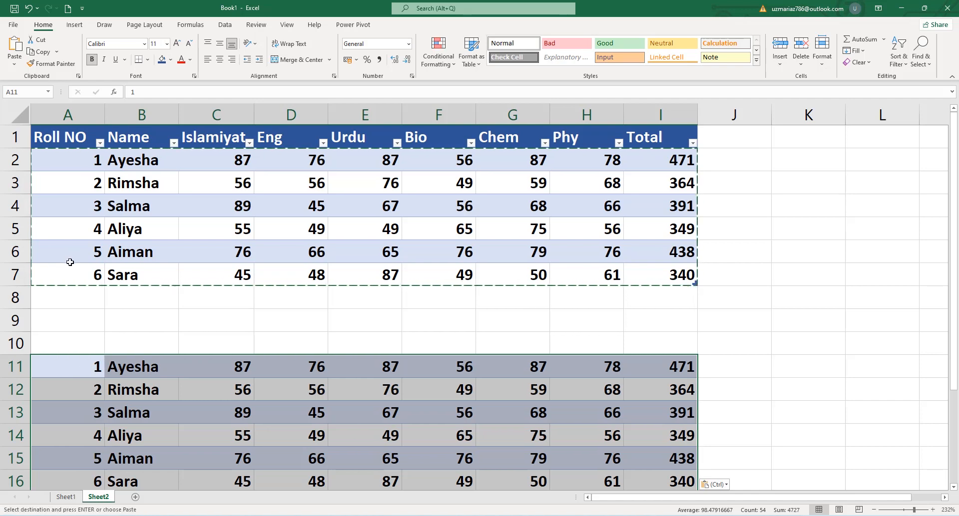
- Clear the contents of the pasted rows A11:I16 below the marks table
drag(69, 321, 671, 431)
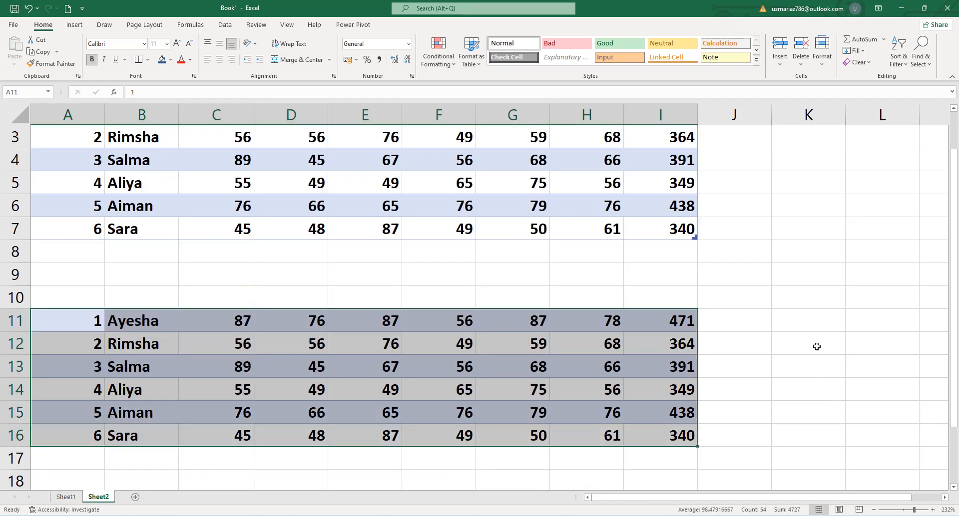
key(Delete)
click(624, 299)
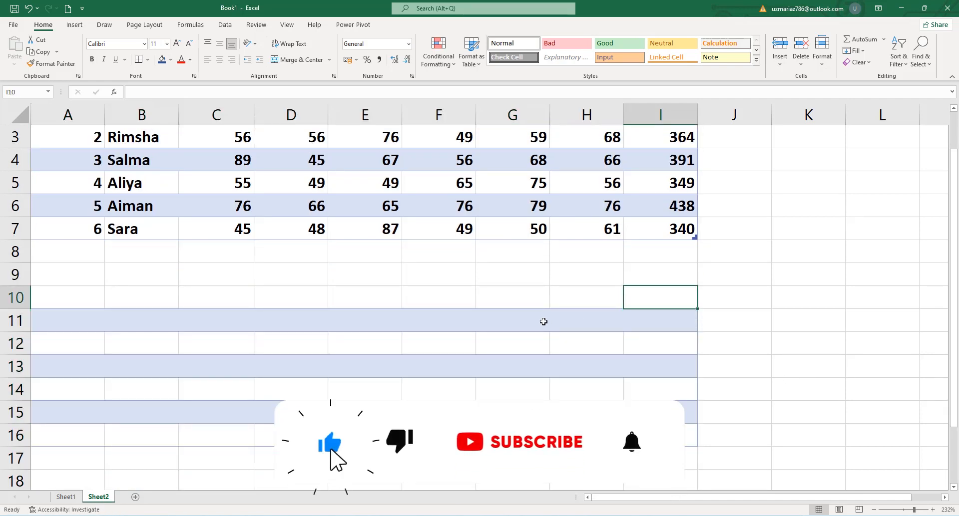
scroll(540, 317, up, 1)
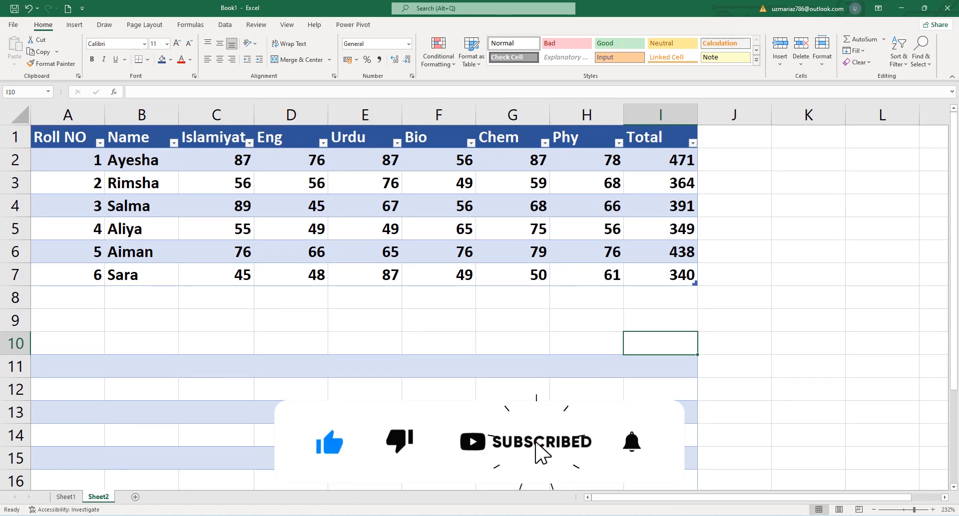
- Add a new column to the marks table on Sheet2 by entering the header "total" in J1
click(78, 497)
click(96, 498)
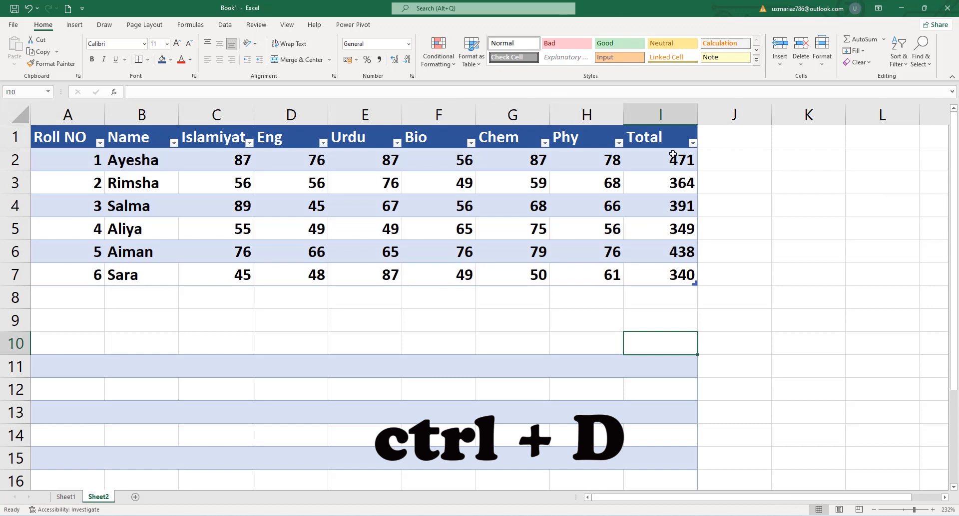
click(739, 140)
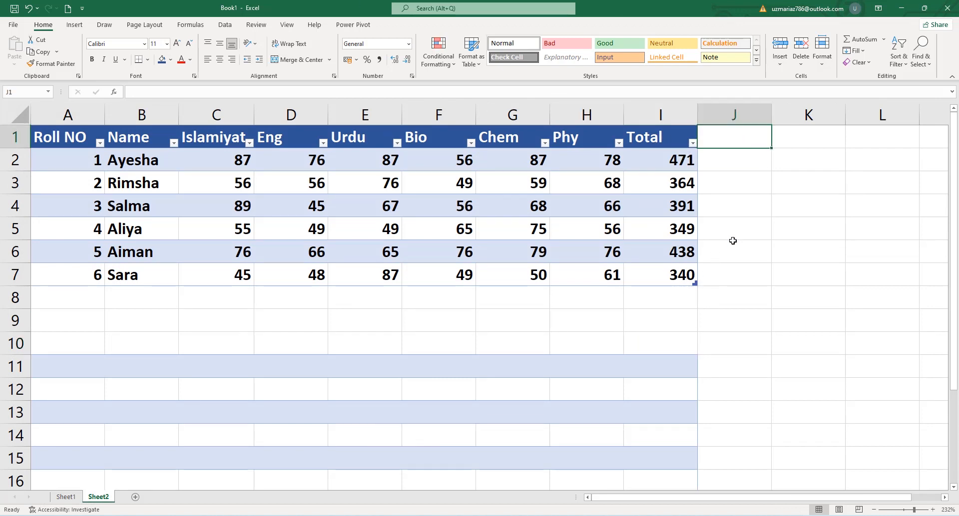
text(total)
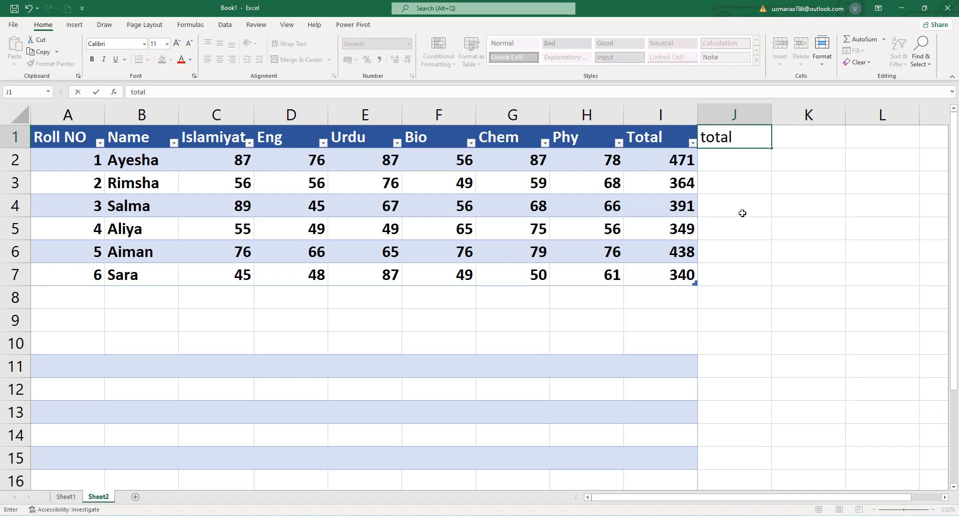
key(Return)
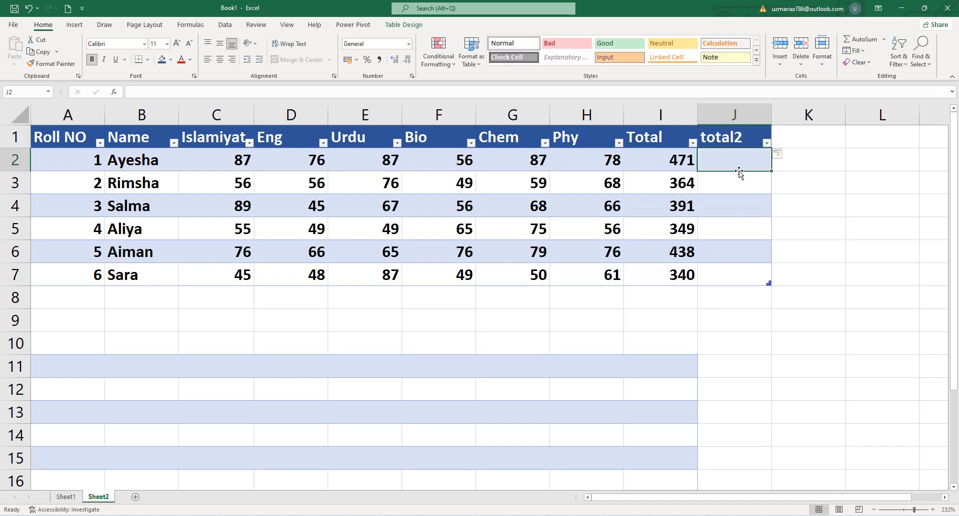
- Enter 471 in J2 and fill it down through J7
text(471)
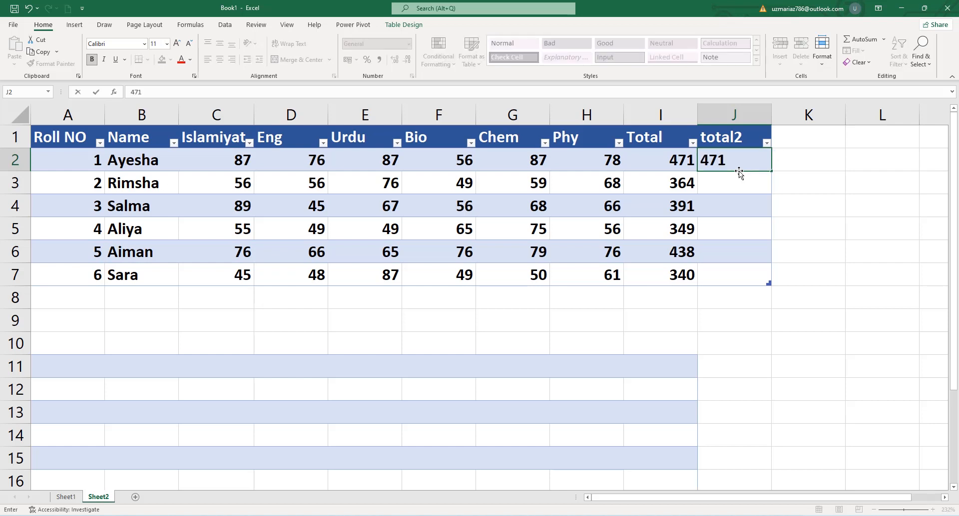
key(Return)
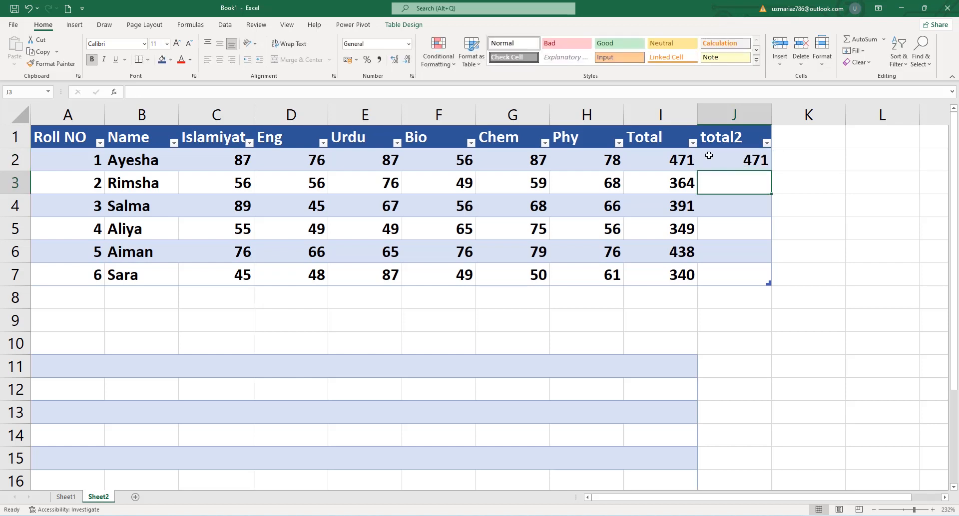
drag(752, 161, 758, 271)
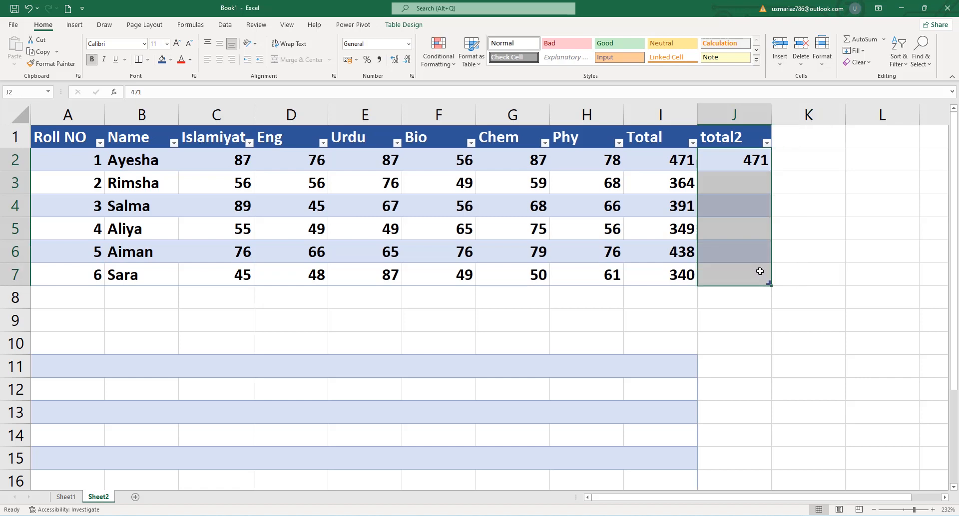
key(ctrl+d)
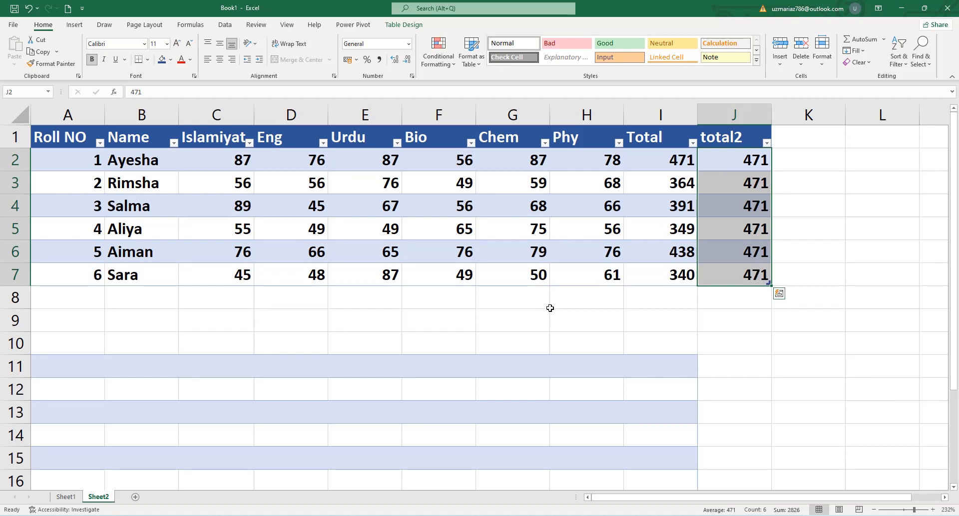
- Search the sheet for all cells containing 56 with Find, and close the search
key(ctrl+f)
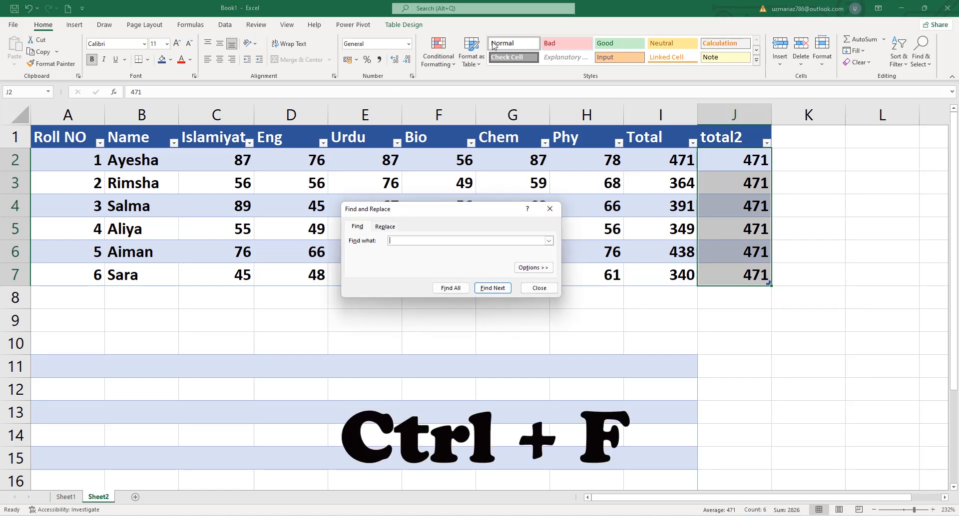
drag(444, 212, 512, 235)
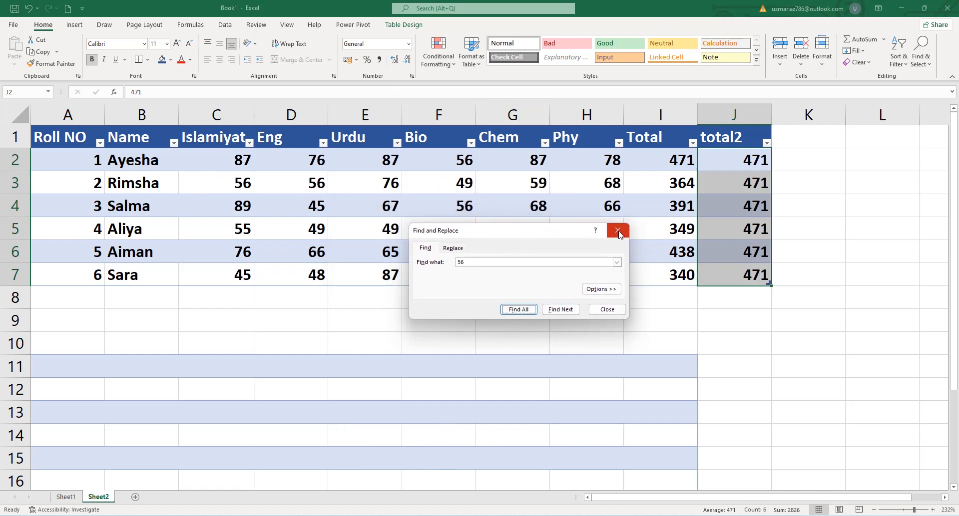
click(618, 231)
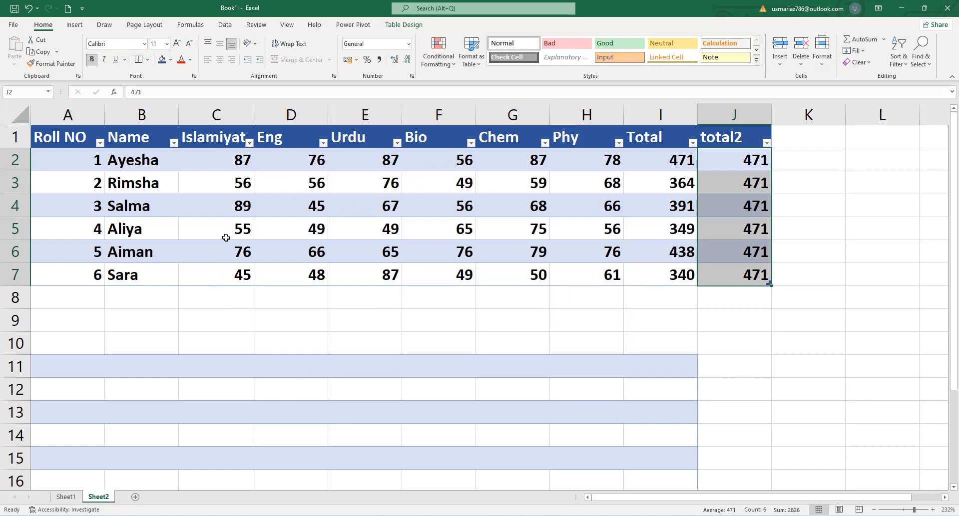
click(665, 305)
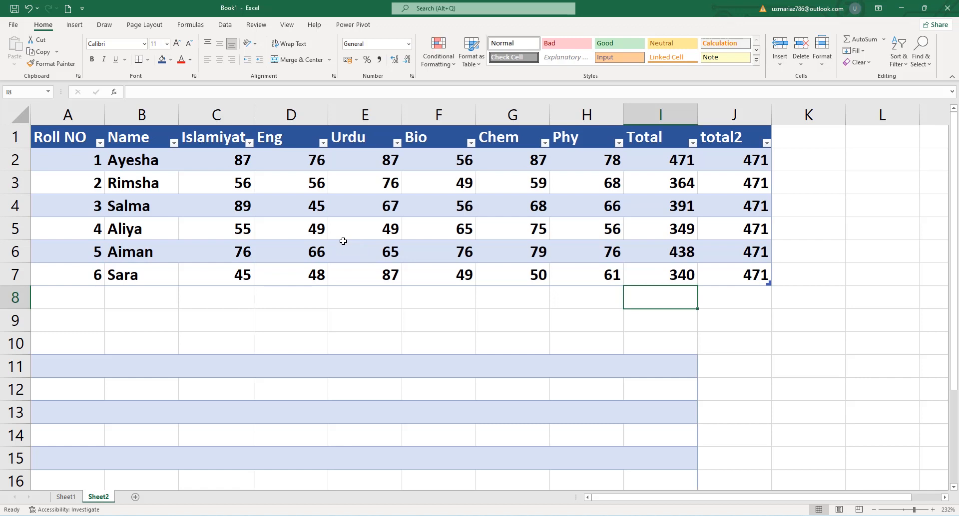
- Clear the student name remaining as the Find search term and close the search
key(ctrl+f)
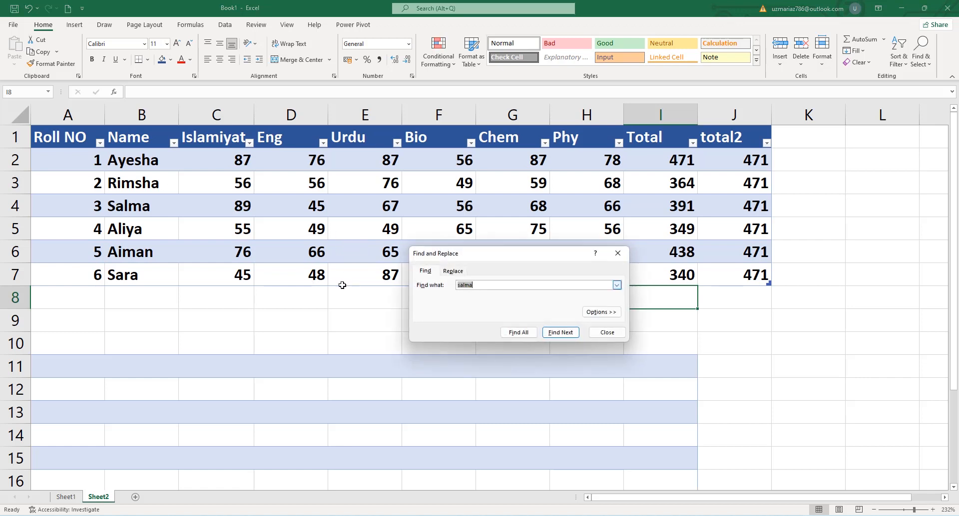
key(BackSpace)
click(617, 253)
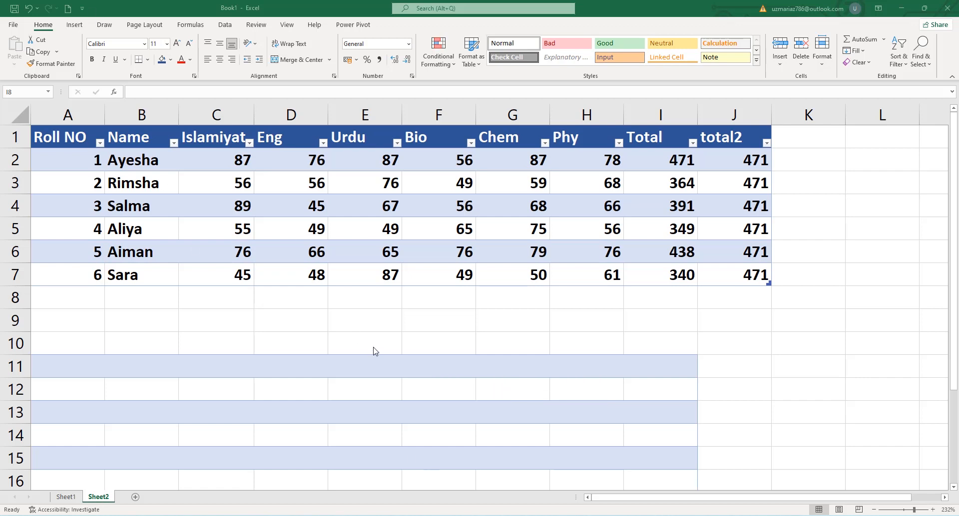
- Jump from the Bio column to cell A5 using Go To
click(430, 224)
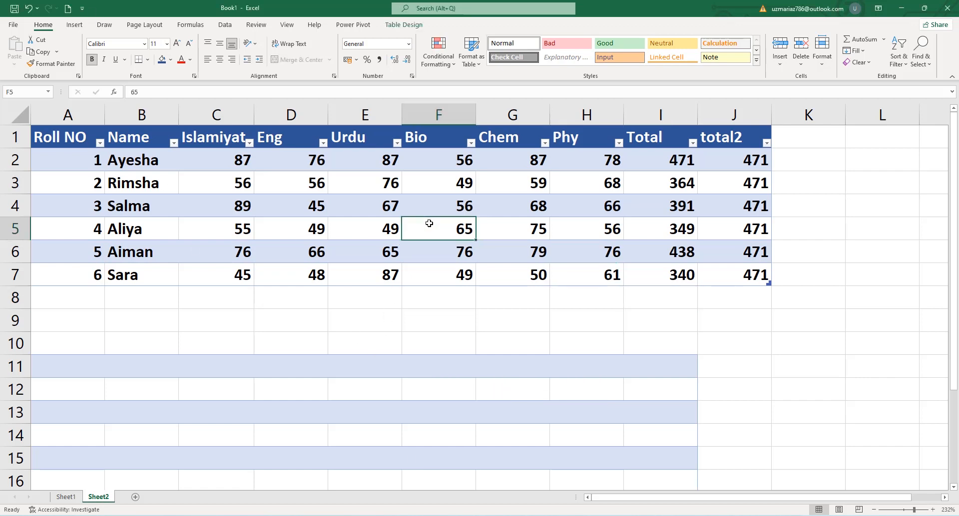
key(ctrl+g)
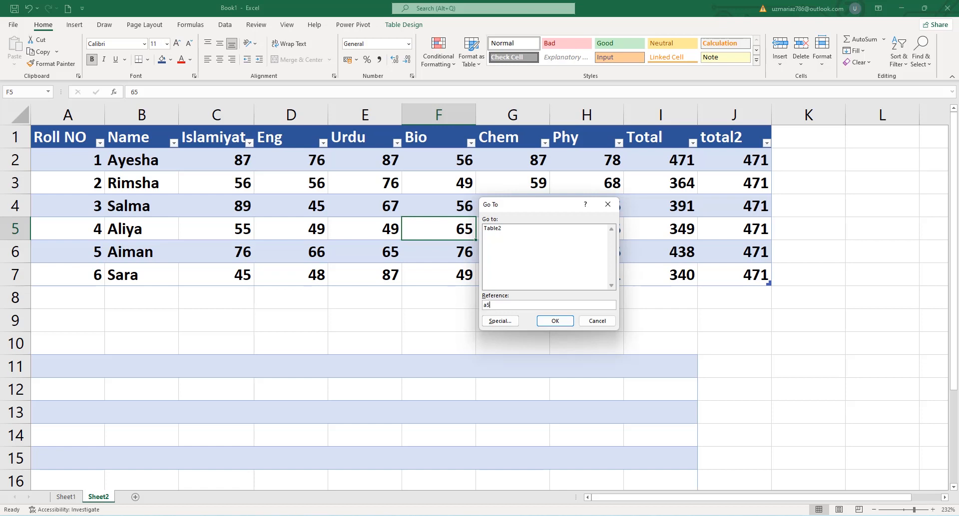
click(537, 322)
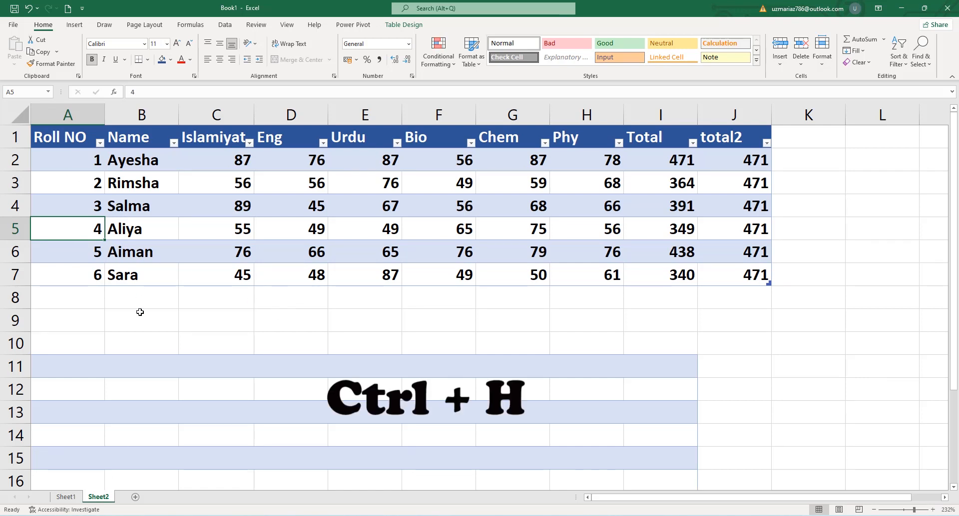
- Replace the student name in B7 with a different name using Find and Replace, and close the dialog
drag(134, 290, 156, 274)
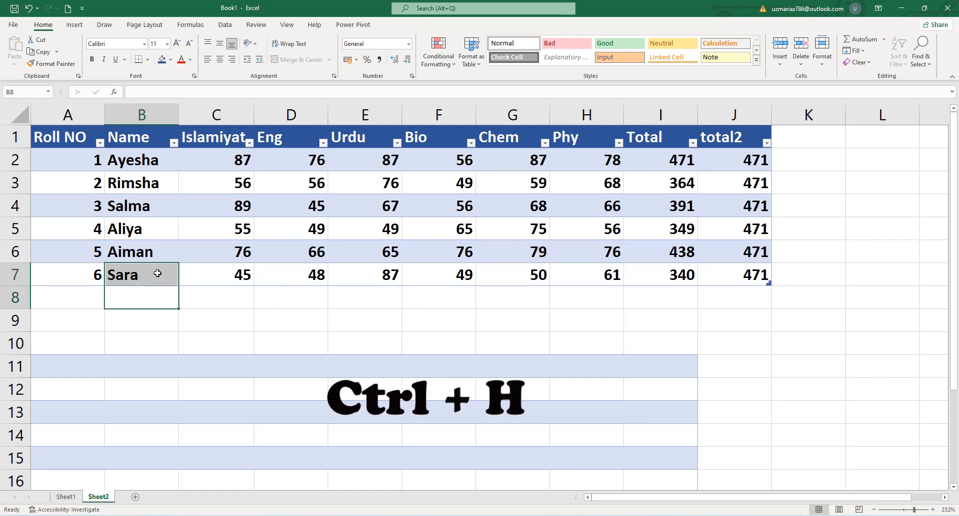
key(ctrl+h)
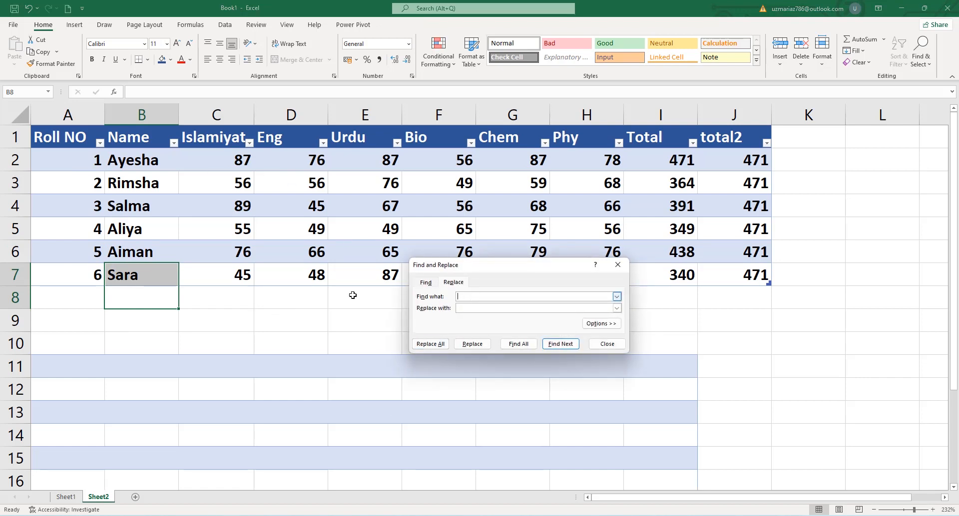
click(153, 279)
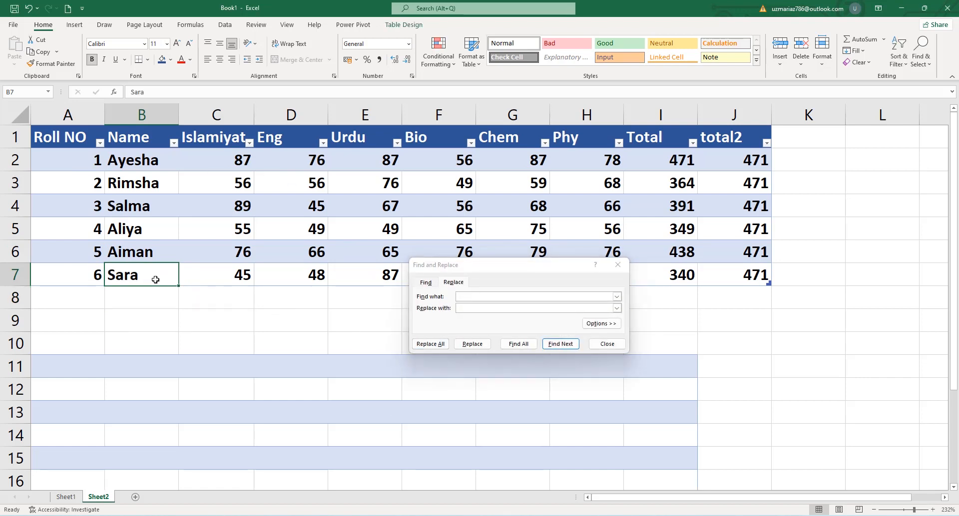
click(468, 296)
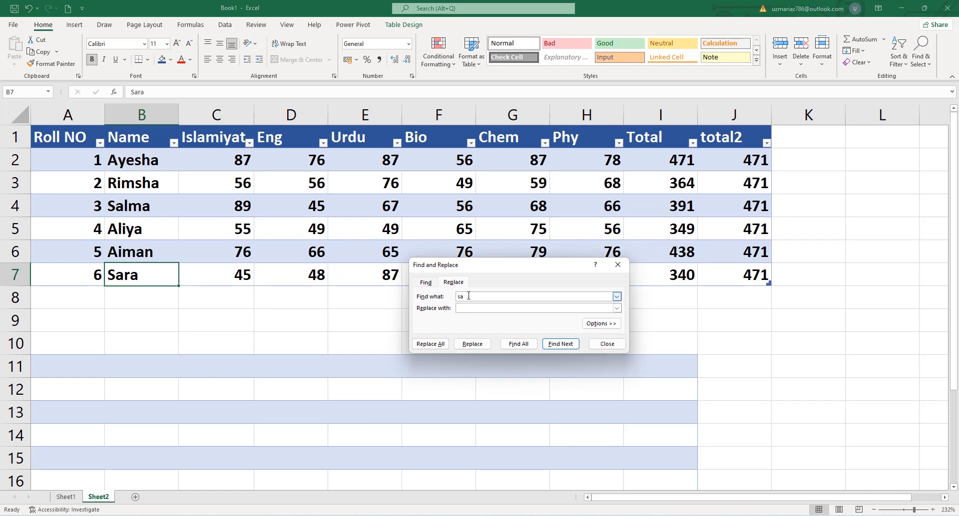
click(471, 307)
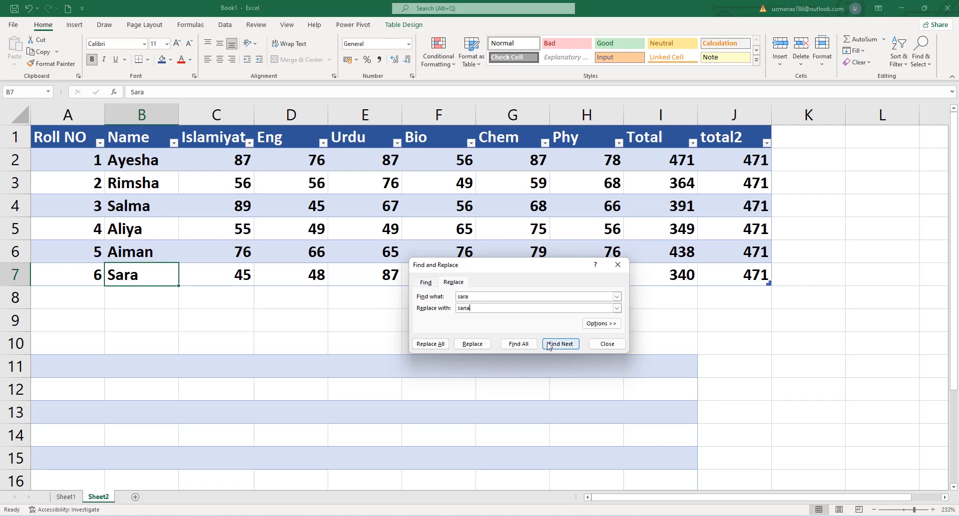
click(473, 345)
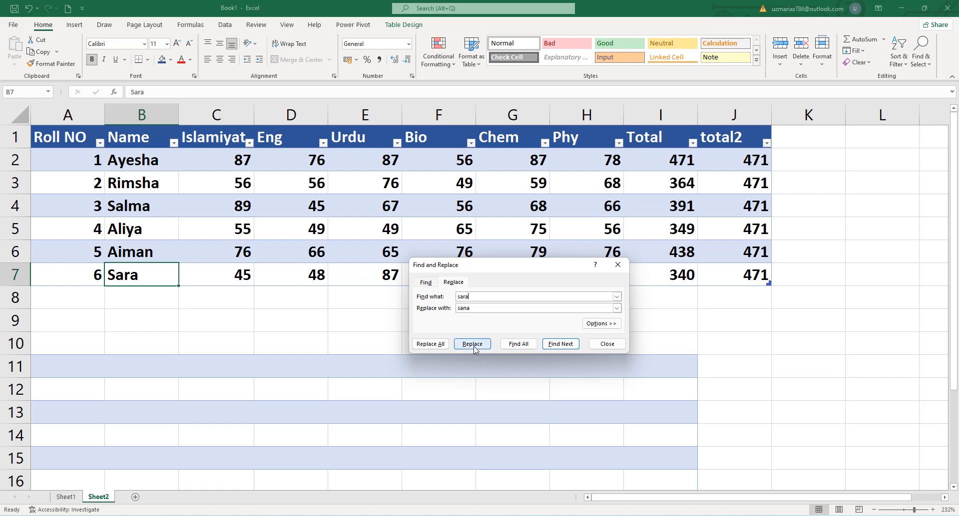
click(617, 265)
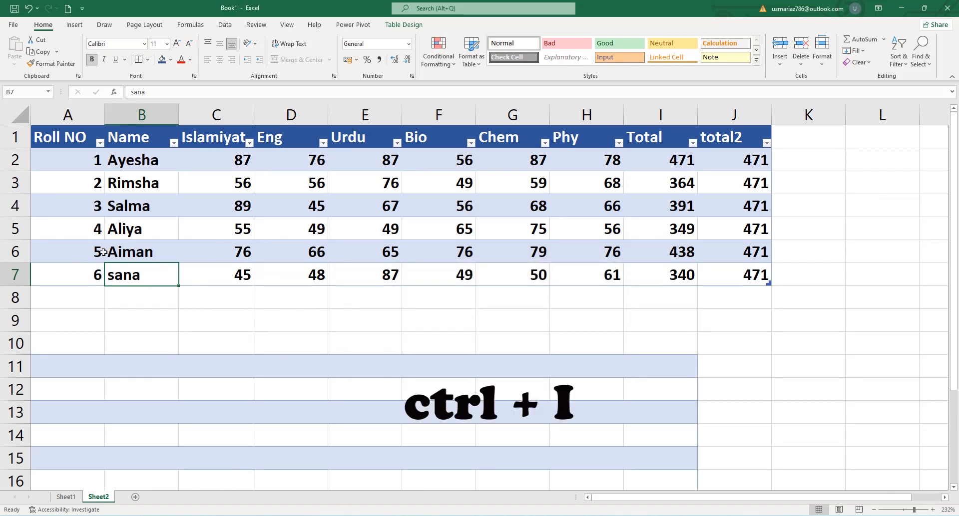
- Italicize the roll numbers and names in A2:B7
drag(75, 161, 158, 272)
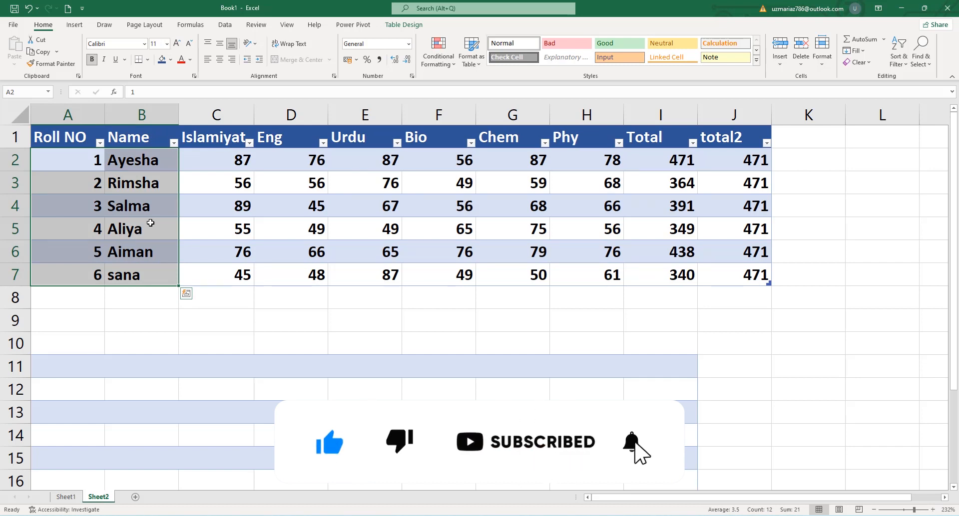
key(ctrl+i)
key(ctrl+q)
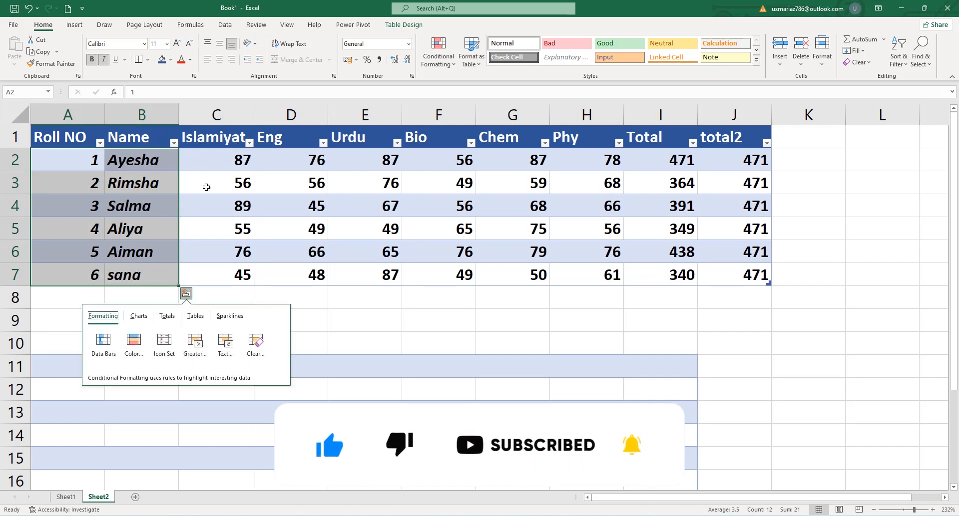
click(321, 328)
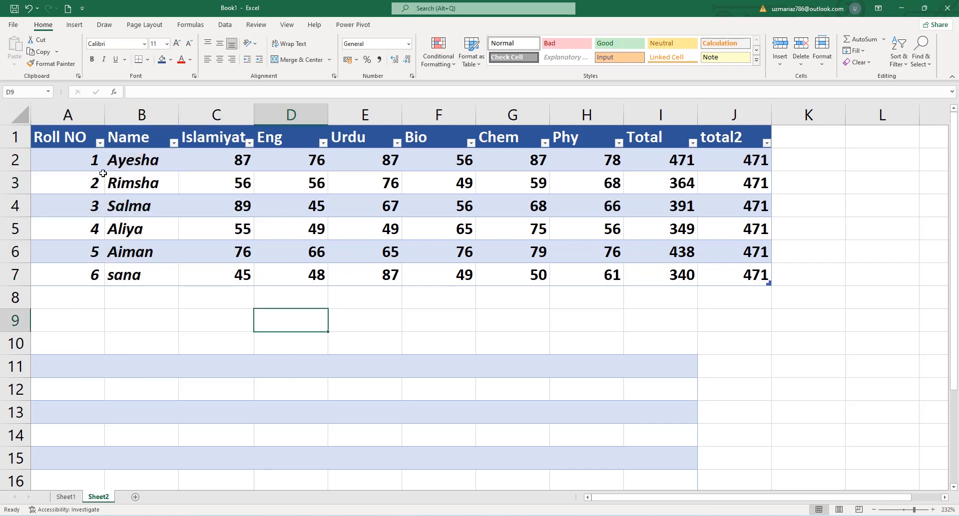
- Remove both the bold and the italic formatting from the roll numbers and names in A2:B7
click(74, 155)
drag(153, 266, 153, 268)
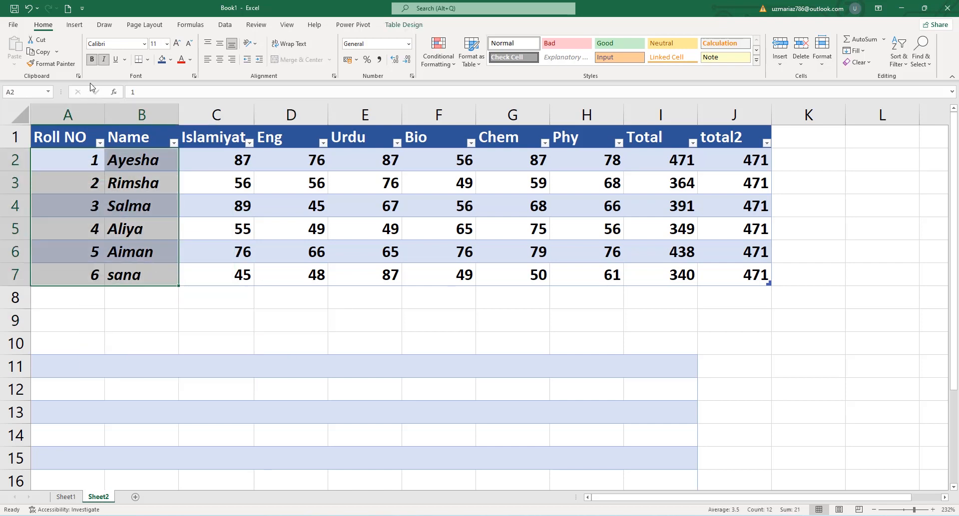
click(91, 59)
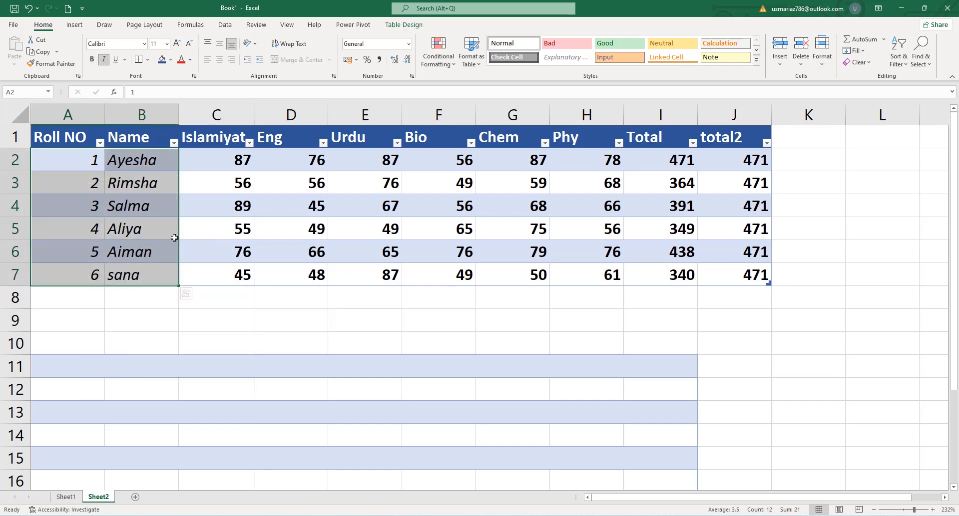
click(104, 59)
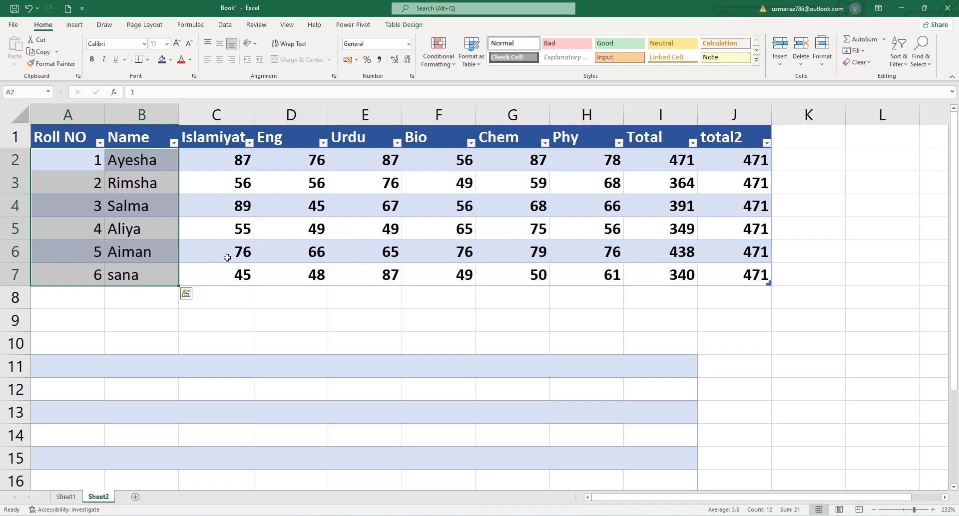
- Toggle italics on and off repeatedly for A2:B7, ending with italics off, and deselect the range
key(ctrl+i)
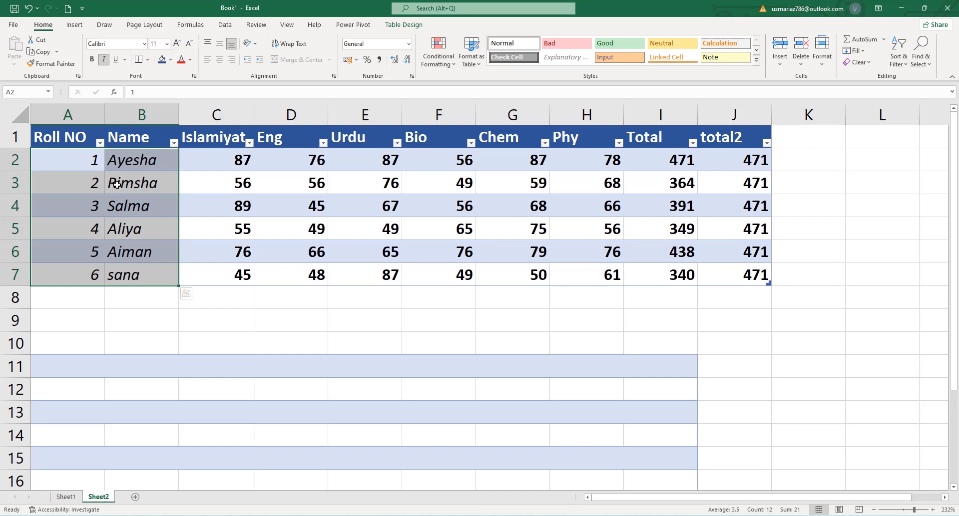
key(ctrl+i)
key(ctrl+i)
key(ctrl+i)
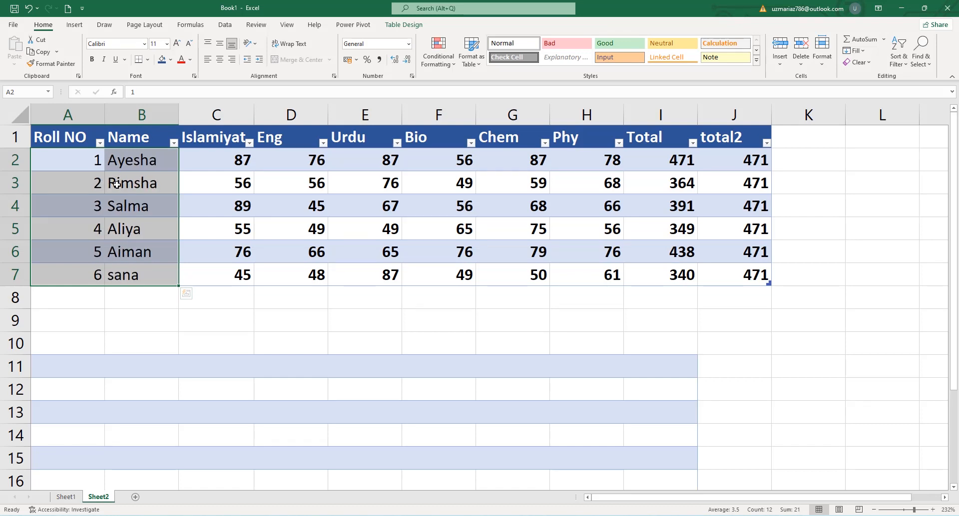
click(406, 389)
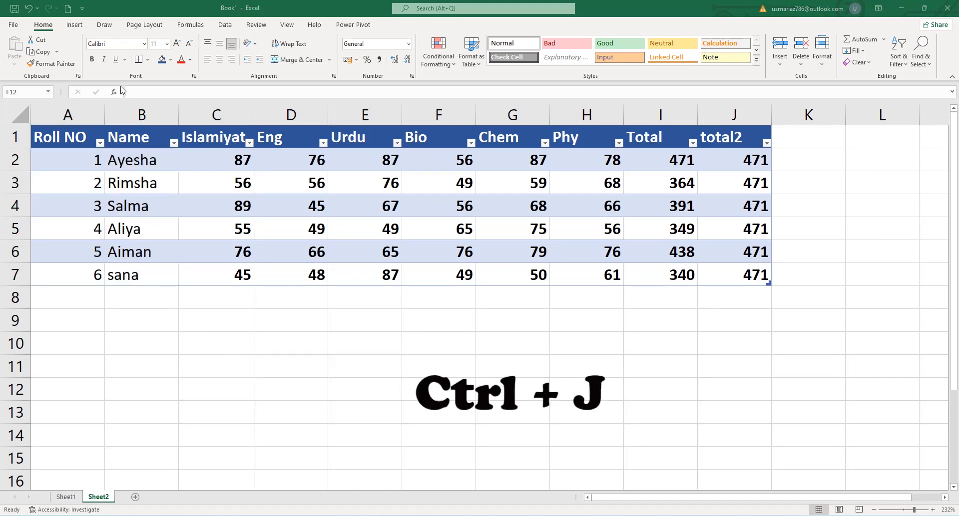
- Draw a rectangle shape about 4.9 cm wide and 2.7 cm high below the marks table, across columns C to E
drag(281, 297, 440, 390)
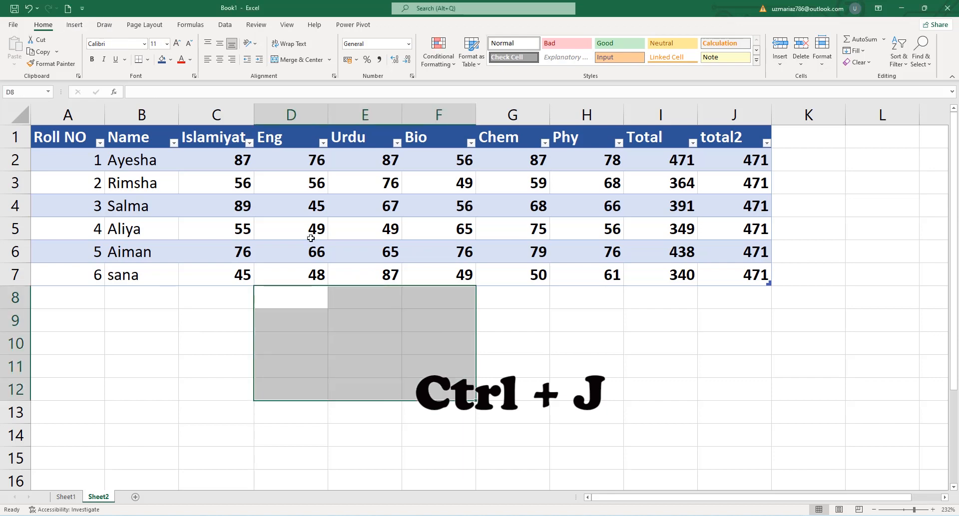
click(75, 25)
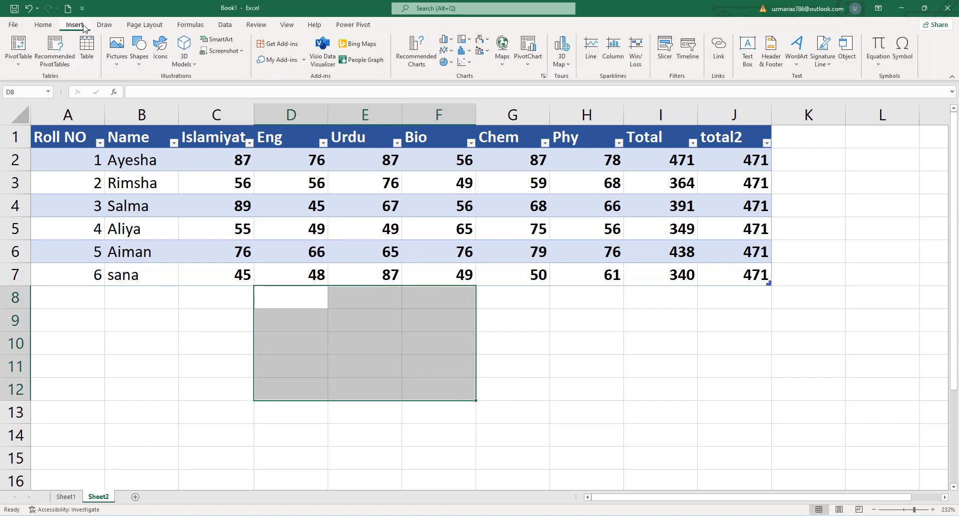
click(140, 49)
click(161, 93)
drag(184, 309, 397, 427)
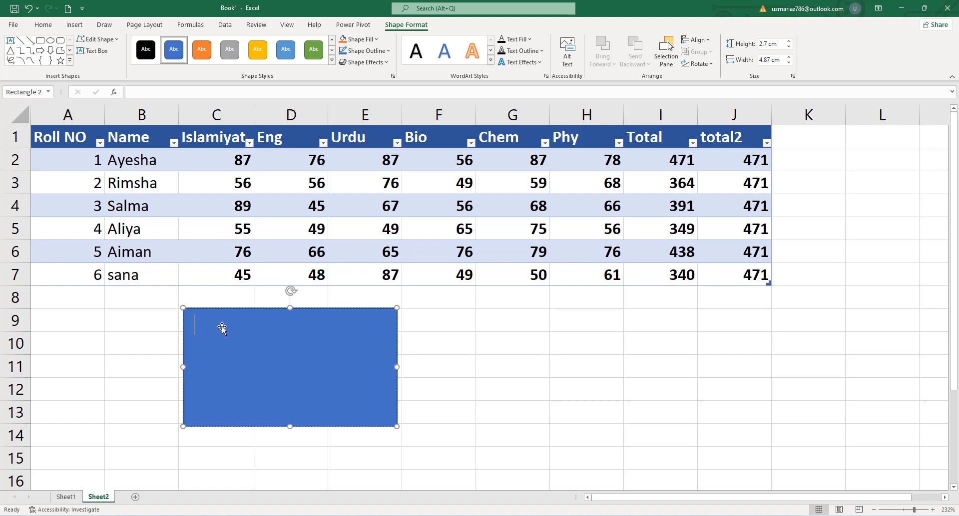
- Enter the sample text jkhhklhkhjkhkjhkjhjk inside the rectangle and deselect the shape
text(jkhk)
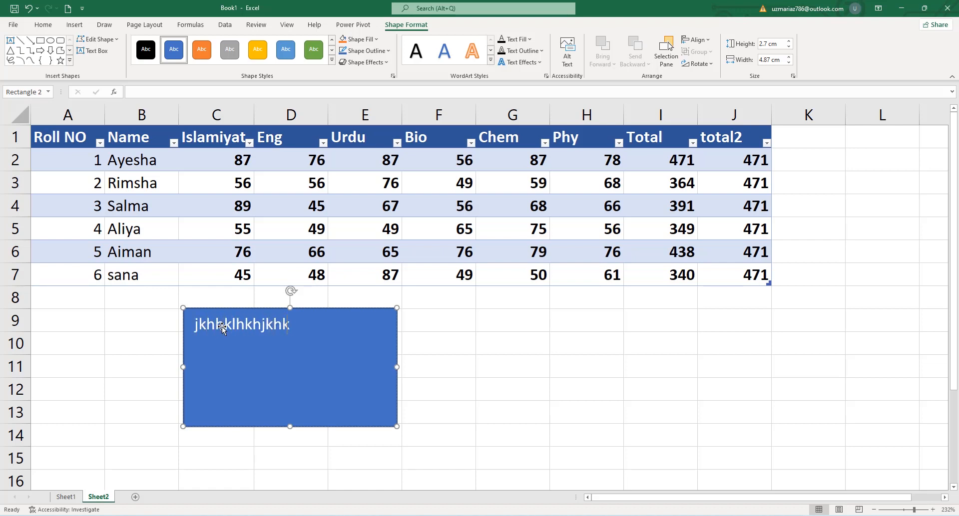
text(klhkhjkhkjhkjhjk)
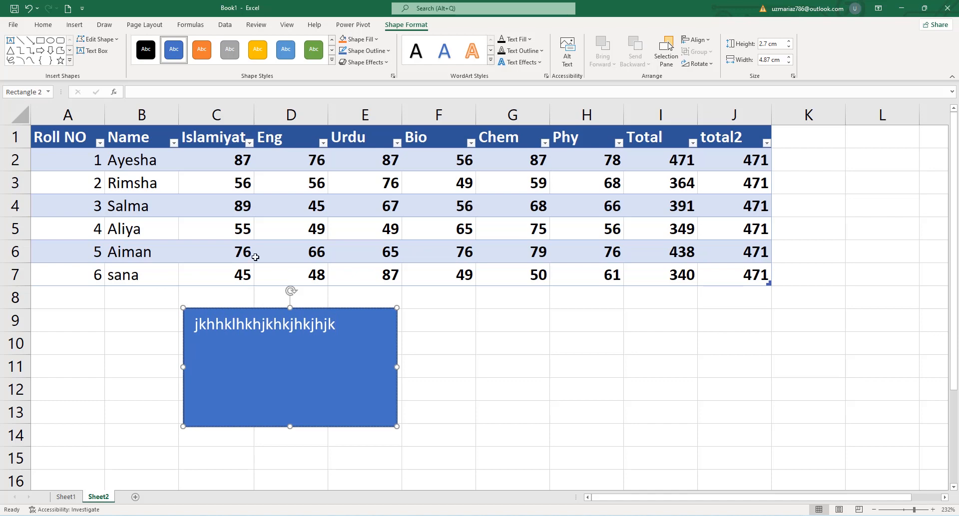
click(428, 387)
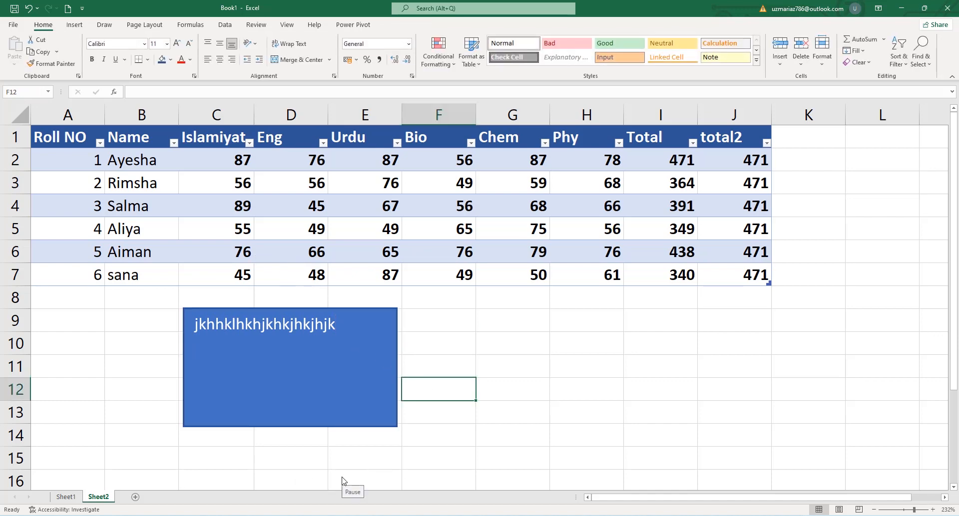
- Open Insert Hyperlink for cell F12, look through the files in the Documents folder, and cancel without linking
key(ctrl+k)
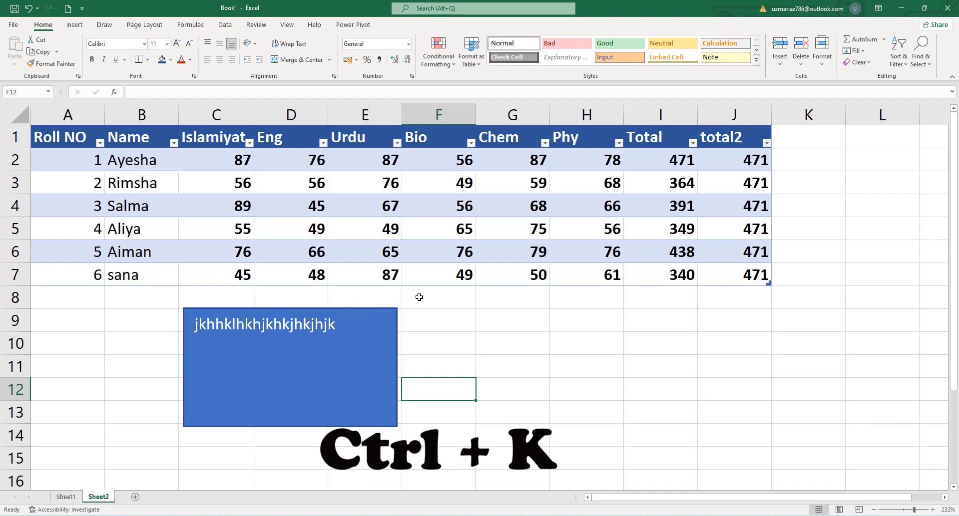
key(ctrl+k)
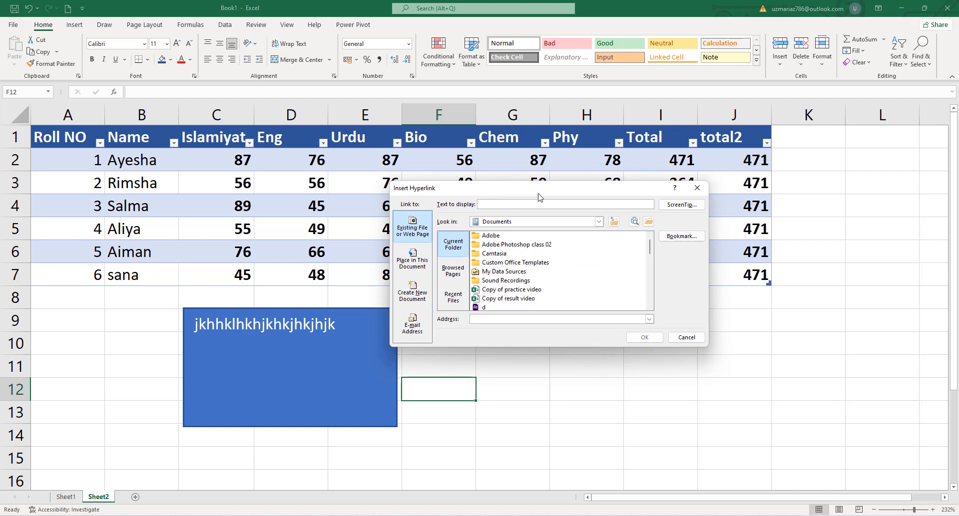
drag(540, 191, 545, 227)
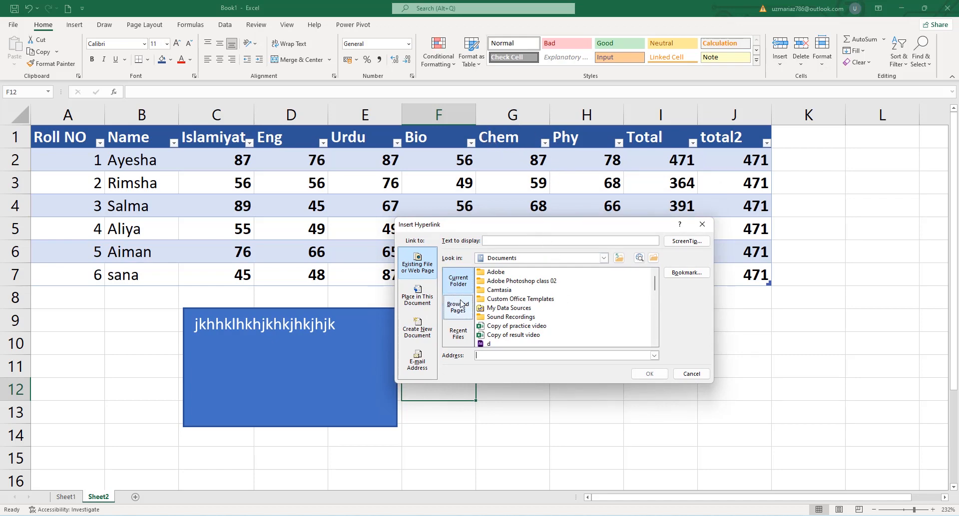
scroll(502, 300, down, 10)
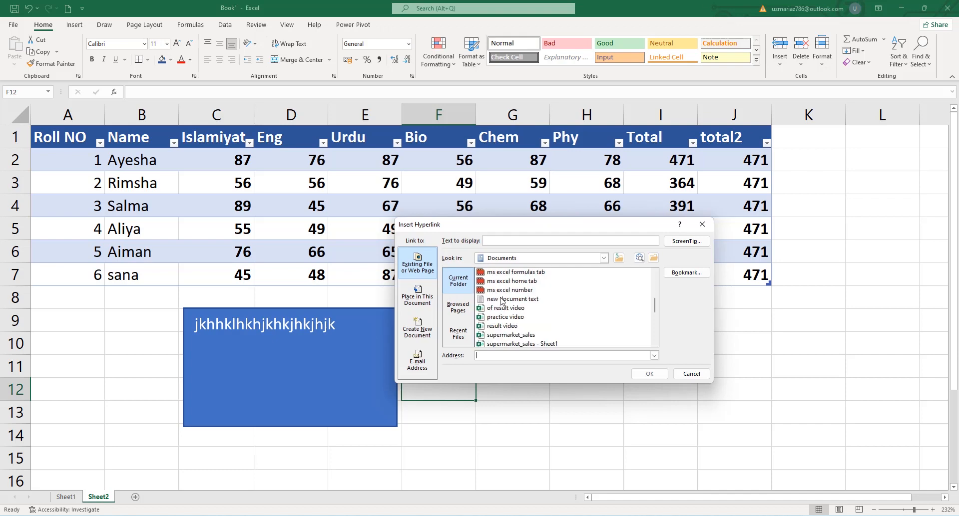
scroll(503, 302, up, 10)
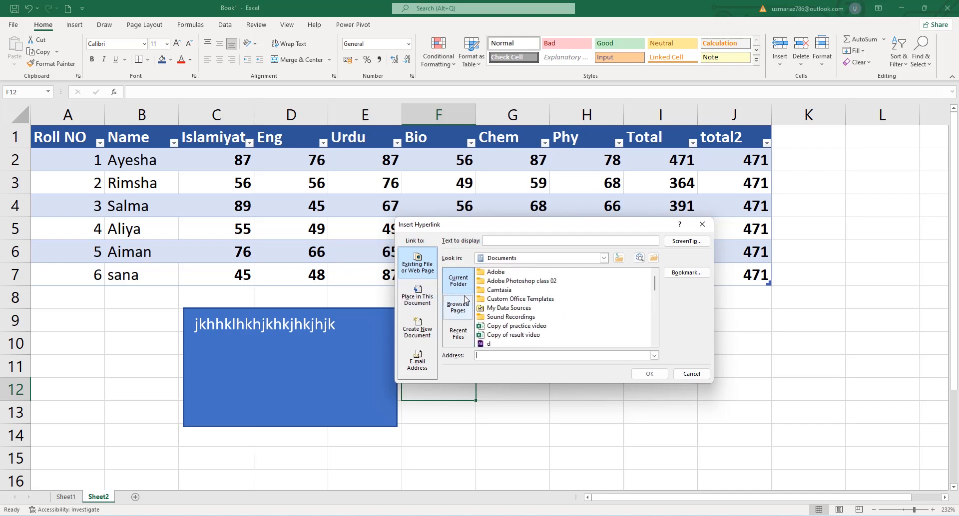
click(691, 375)
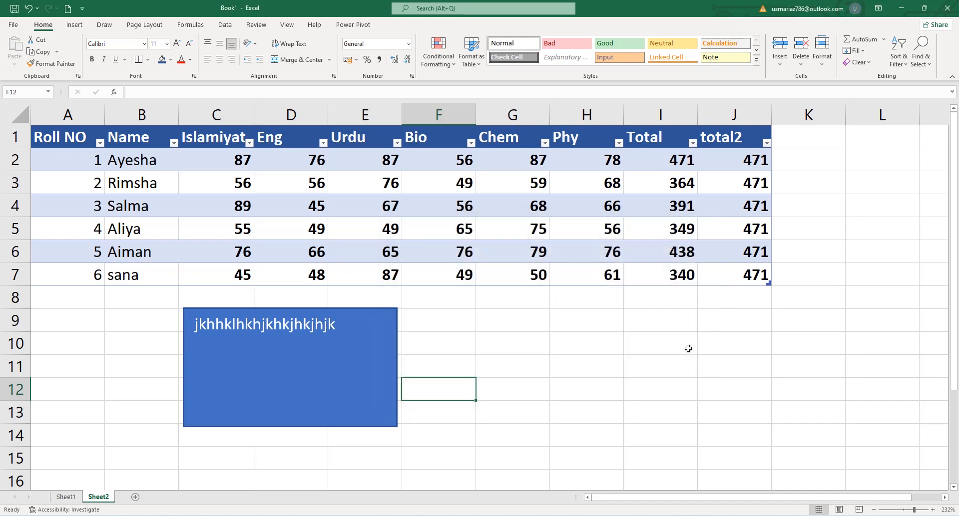
- Create a new blank workbook and return to the workbook with the marks table
key(ctrl+n)
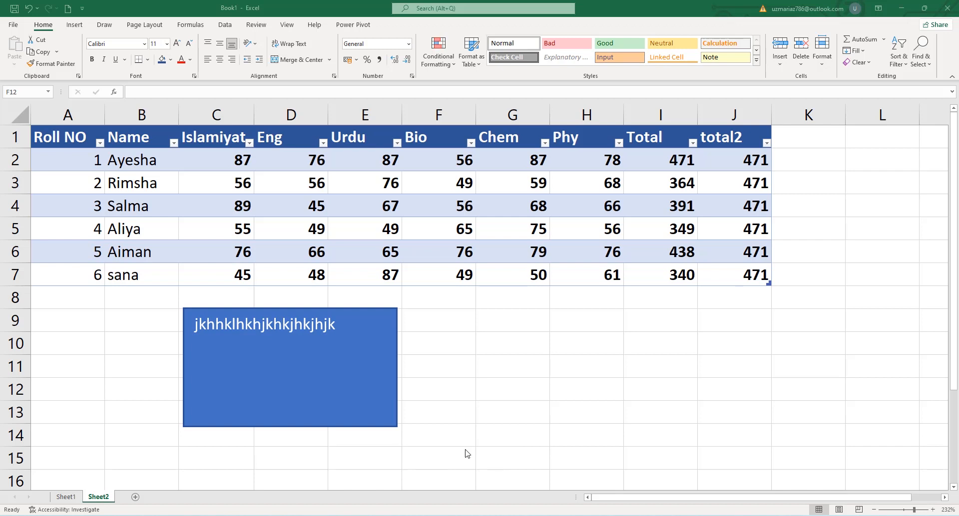
click(594, 312)
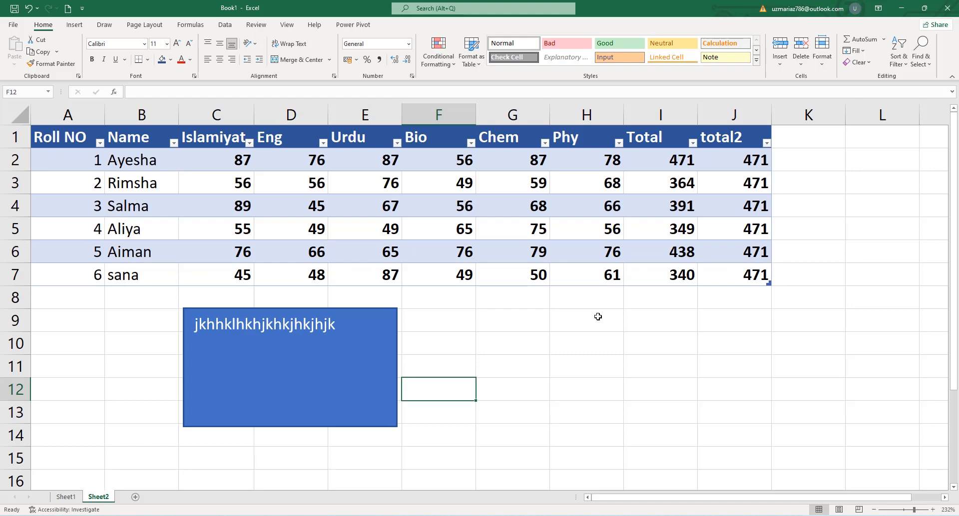
key(ctrl+n)
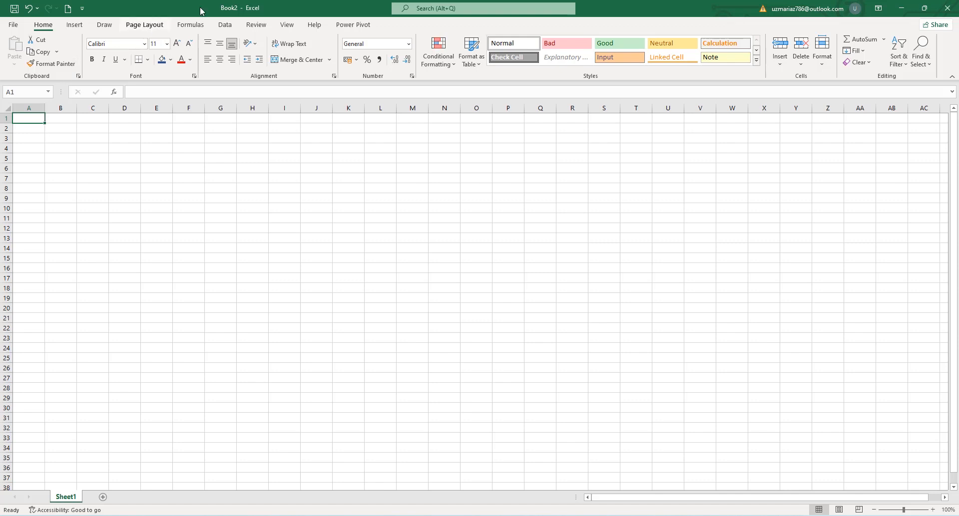
click(904, 8)
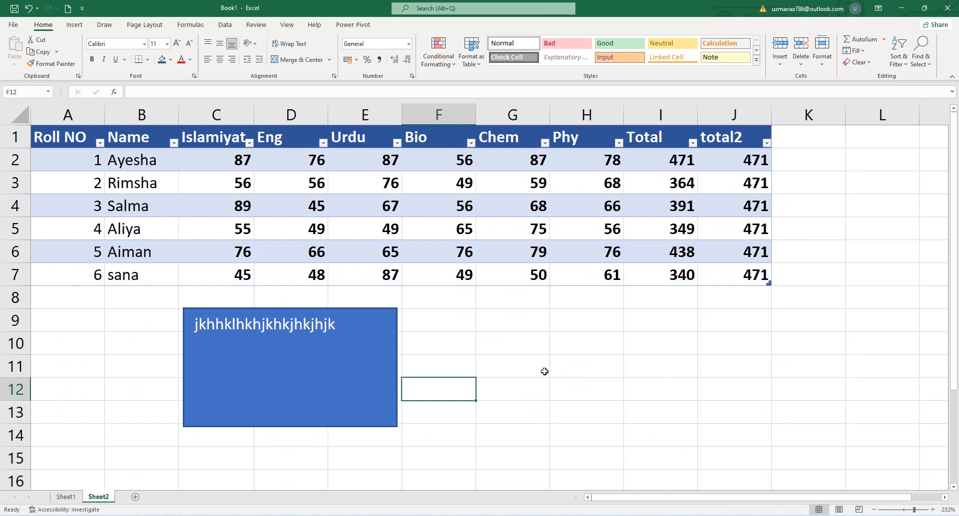
- View the Open page with recent workbooks, return to the sheet, and show its print settings and preview
key(ctrl+o)
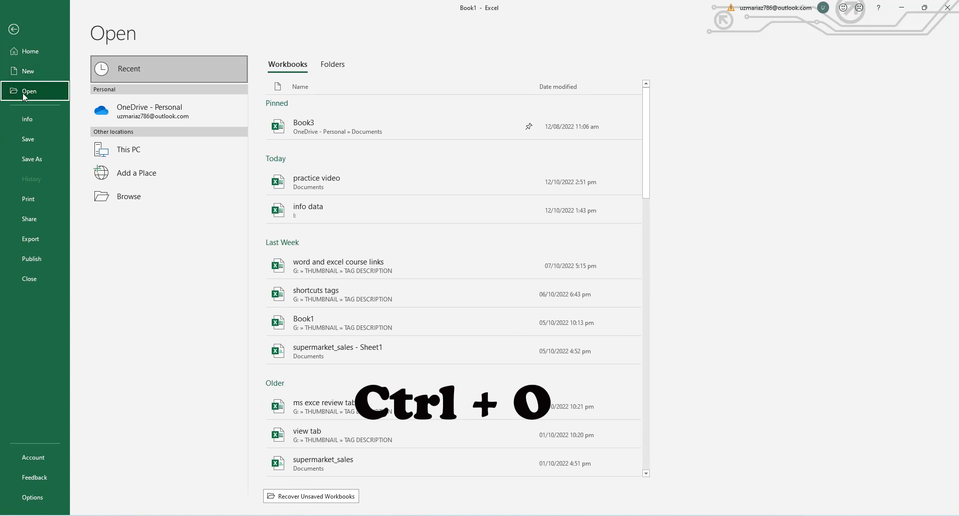
click(13, 29)
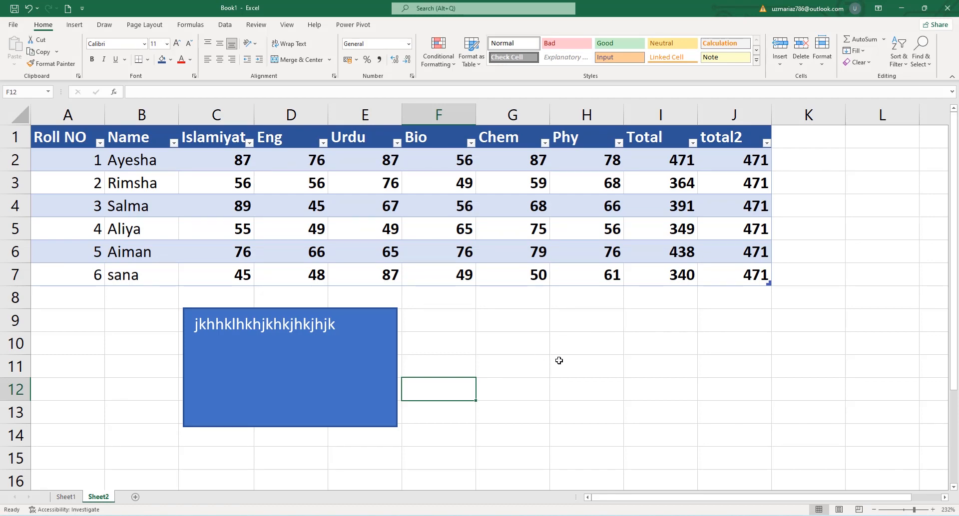
key(ctrl+p)
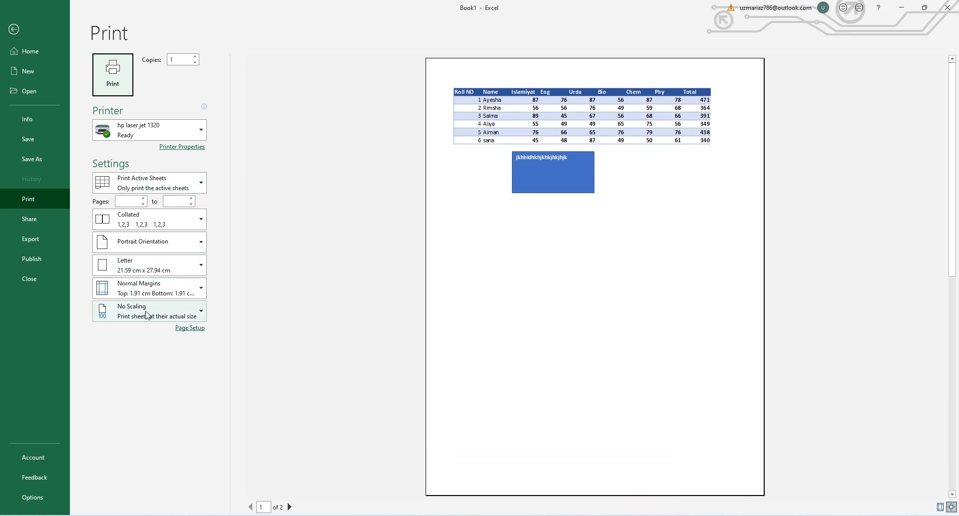
- Leave the print preview, check the shortcut list on Sheet1, and return to the marks table on Sheet2
click(35, 29)
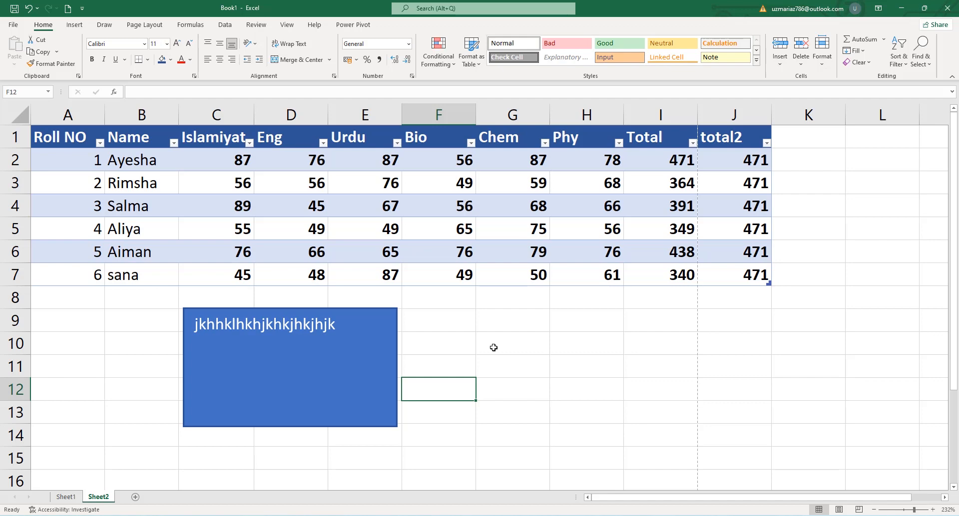
click(70, 497)
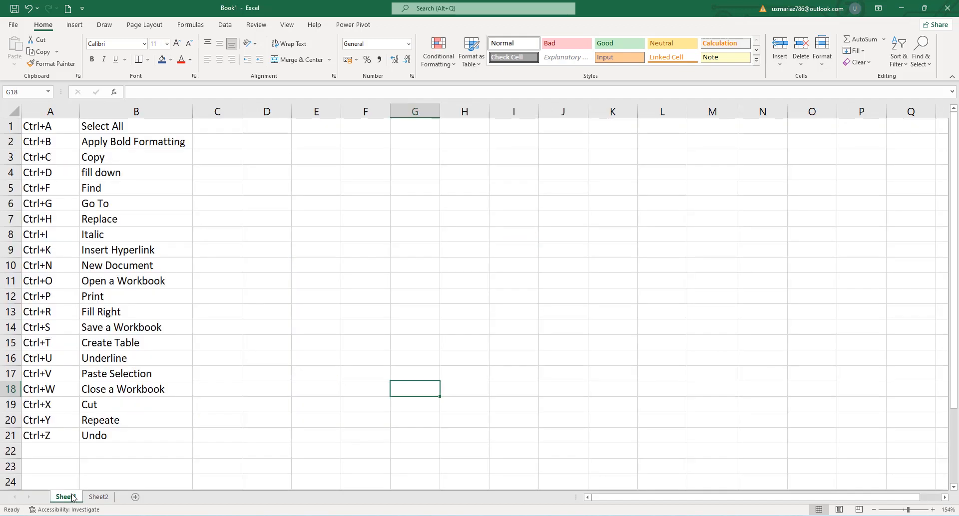
click(100, 497)
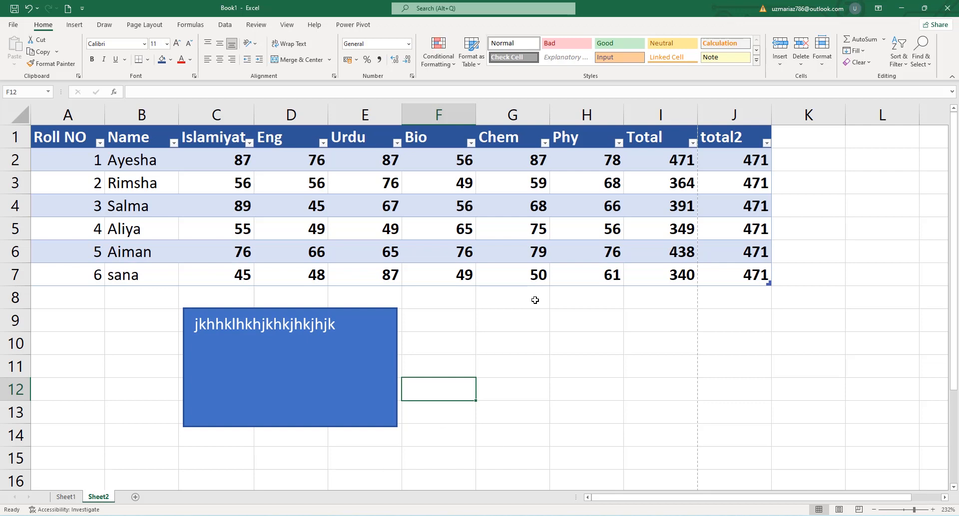
- Fill the Urdu mark 87 rightward in row 7 into the Bio, Chem and Phy cells F7, G7 and H7
click(464, 274)
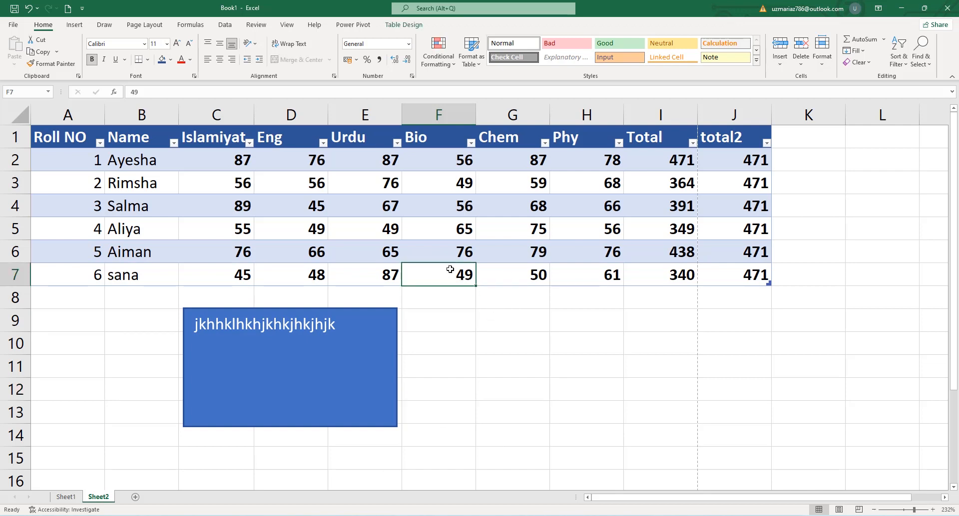
key(ctrl+r)
click(519, 280)
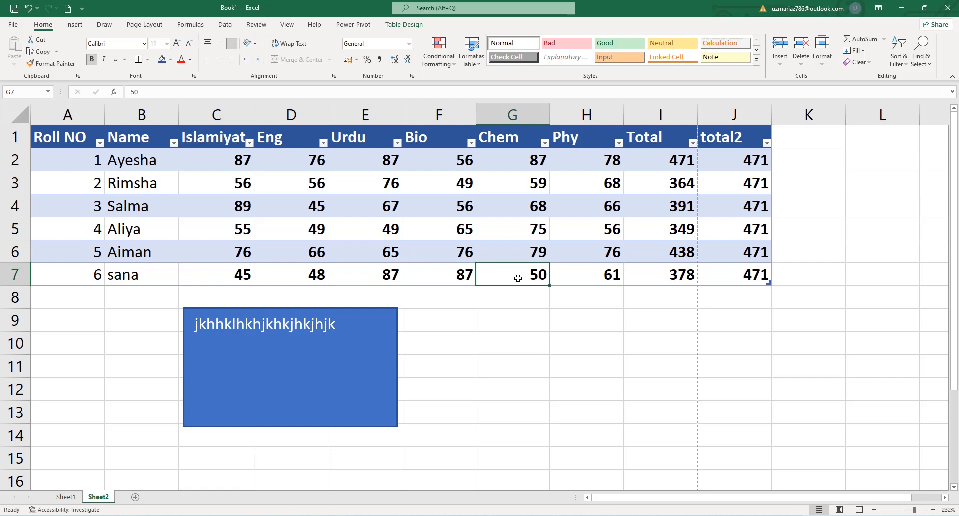
key(ctrl+r)
click(603, 274)
key(ctrl+r)
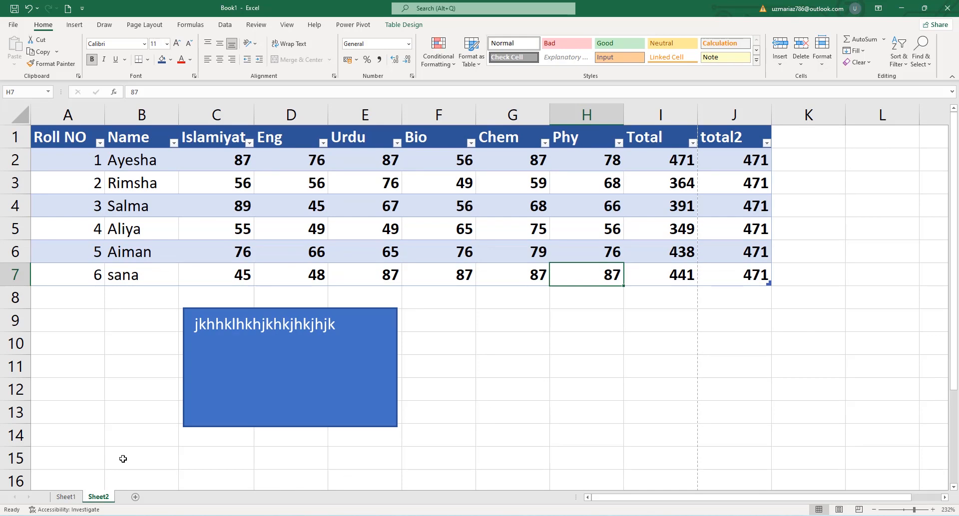
- Select the whole marks table and save the workbook as result in the OneDrive Documents folder
drag(58, 136, 761, 278)
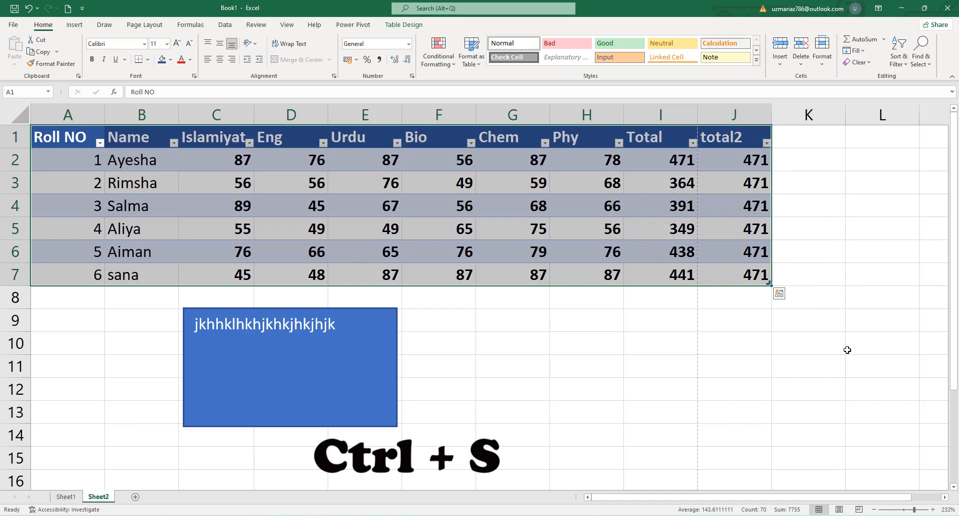
key(ctrl+s)
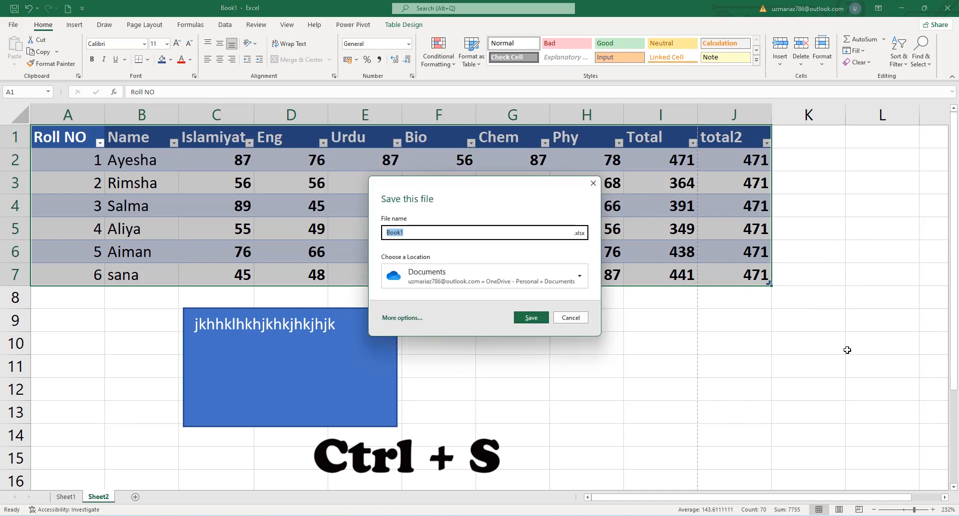
click(413, 233)
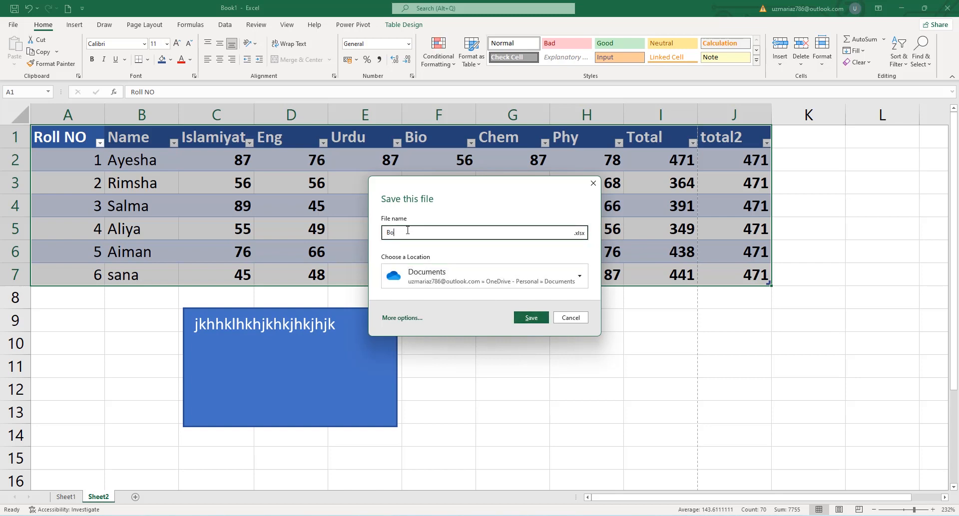
key(BackSpace)
text(result)
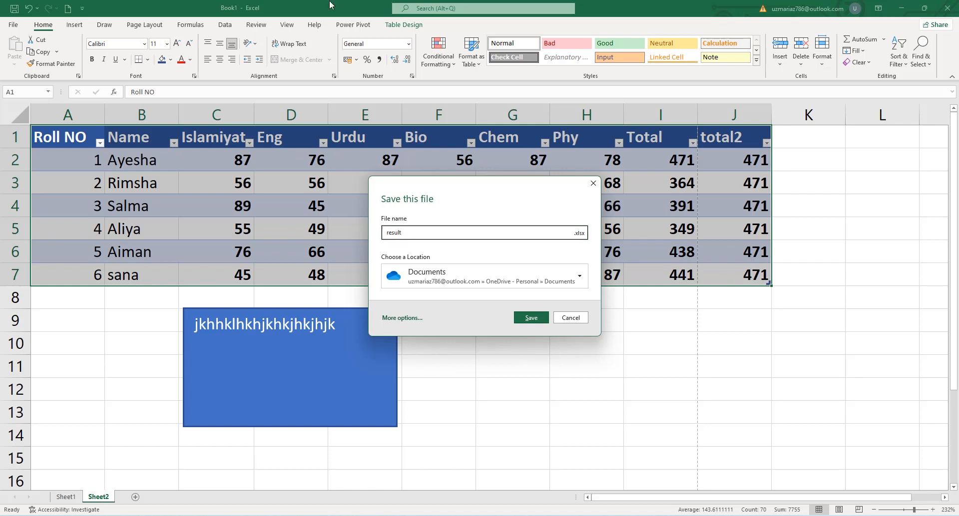
click(531, 318)
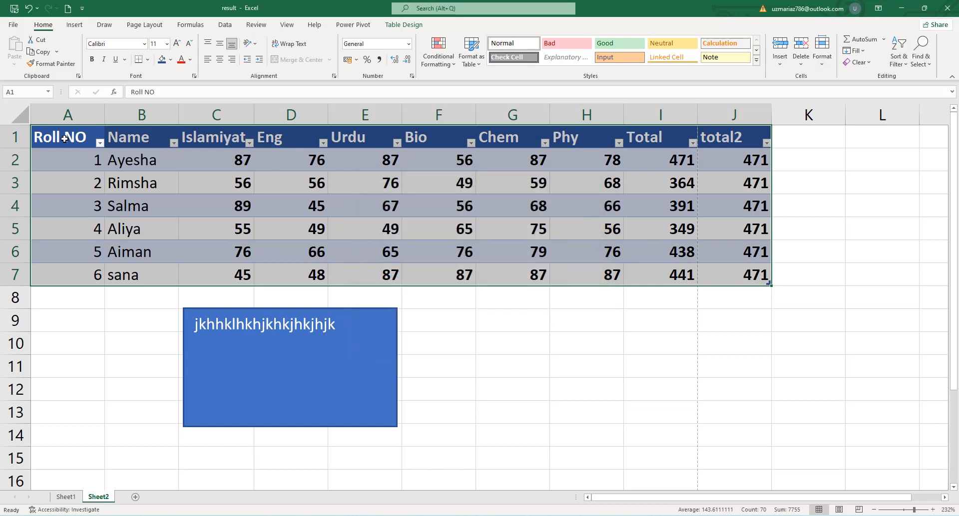
click(676, 321)
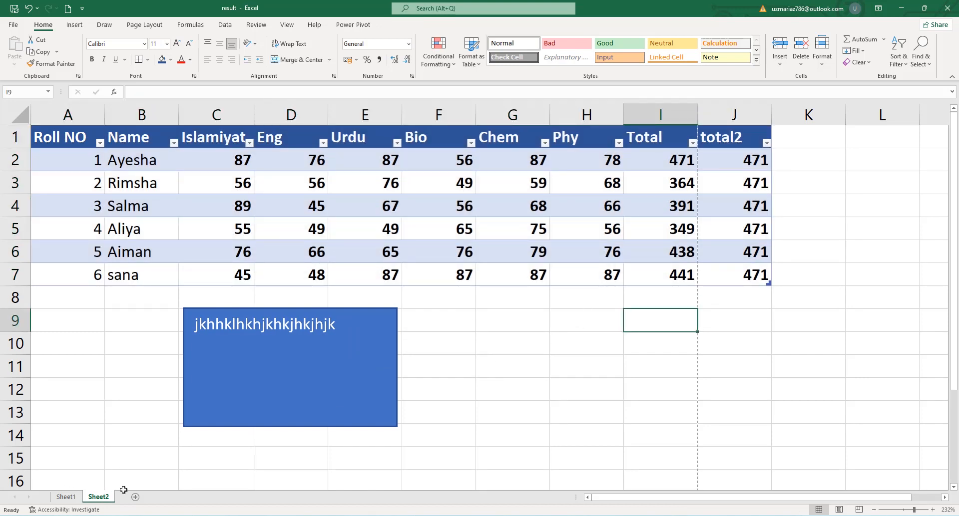
key(ctrl+t)
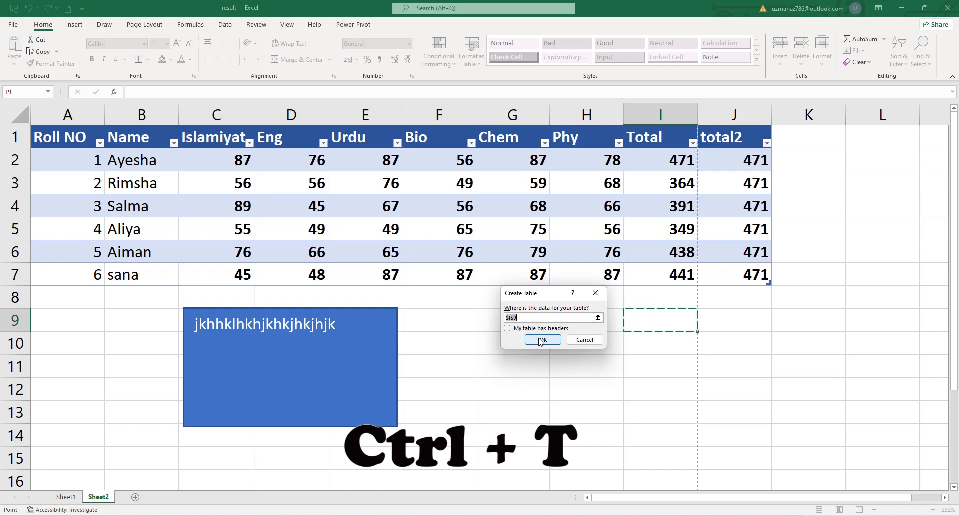
click(545, 317)
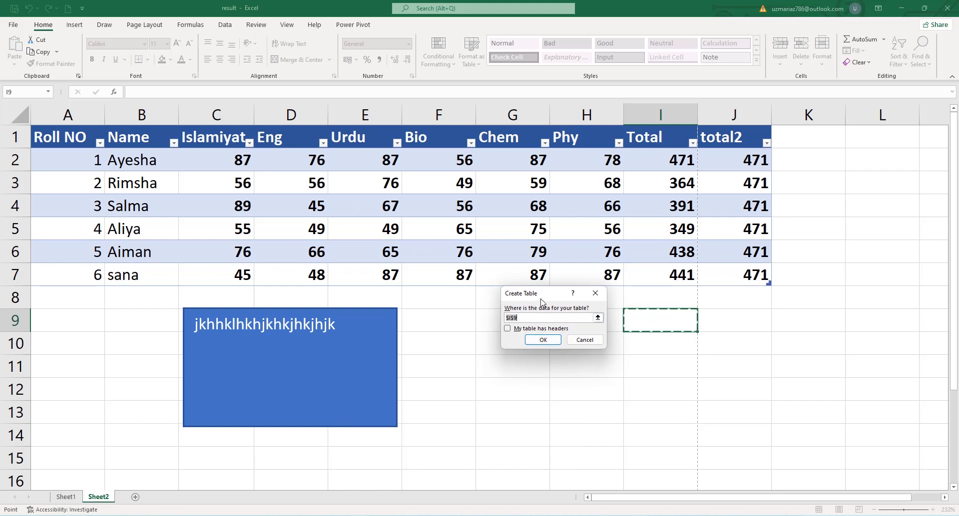
click(595, 294)
drag(70, 139, 717, 272)
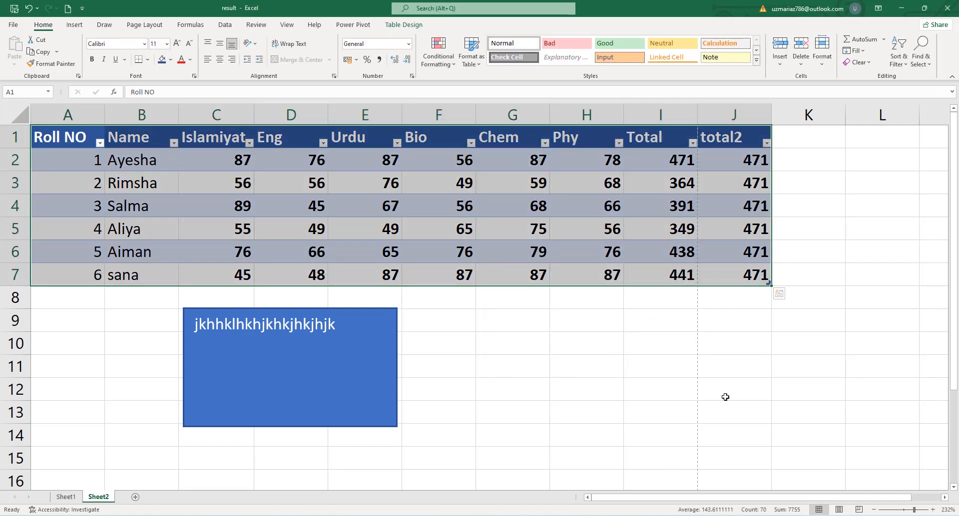
- Create a table at cell I8 without existing headers, dismiss the upload message, and apply the gold table style to it
click(648, 308)
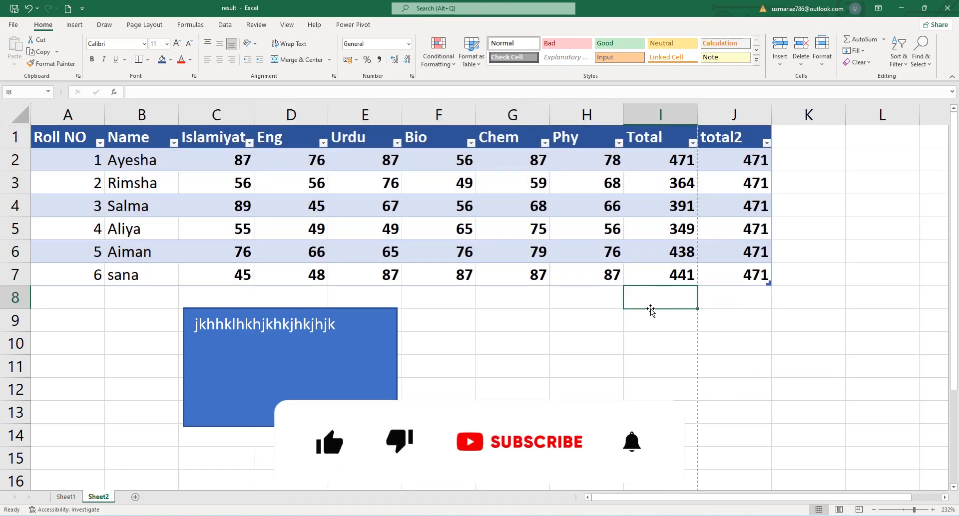
key(ctrl+t)
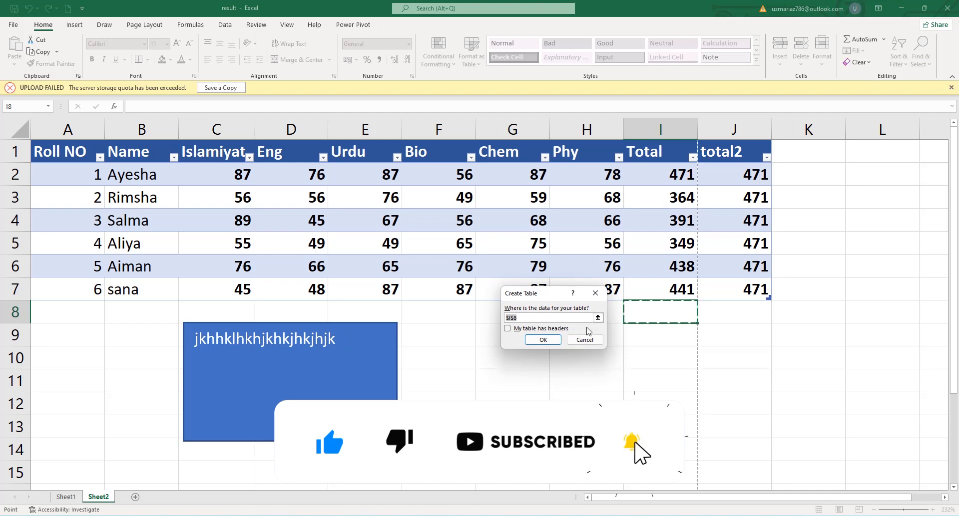
click(543, 340)
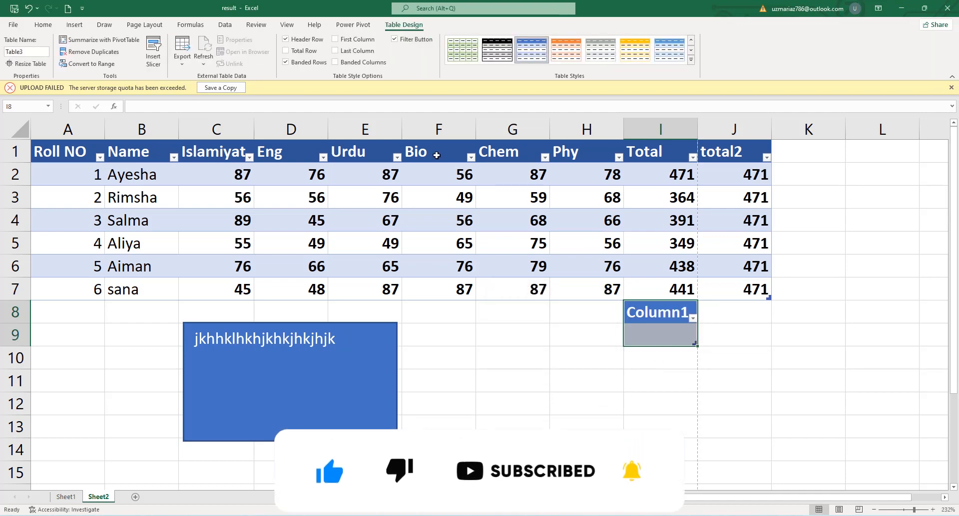
click(951, 88)
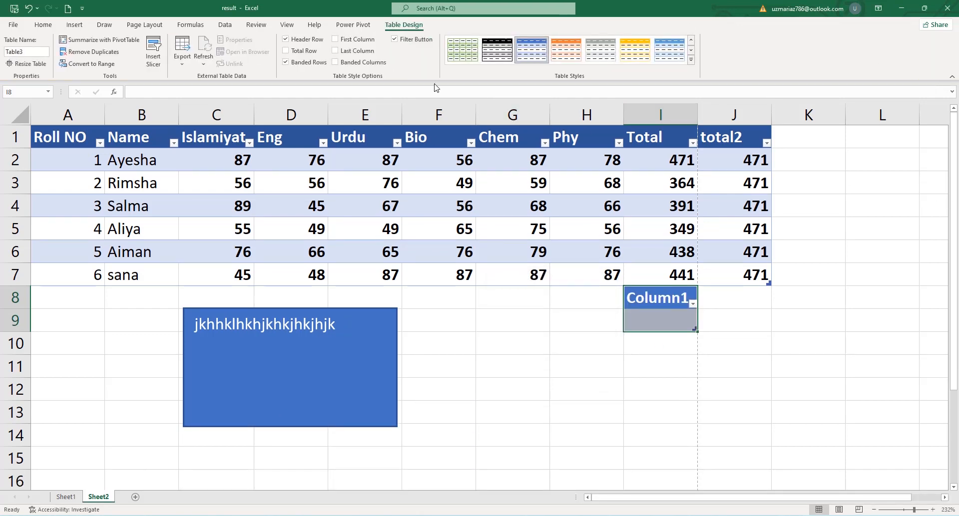
click(566, 50)
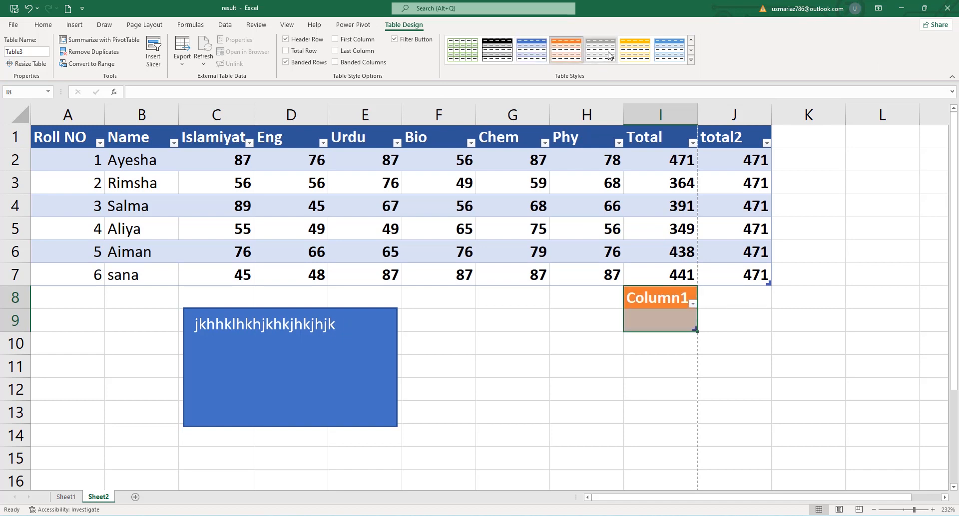
click(635, 50)
click(536, 372)
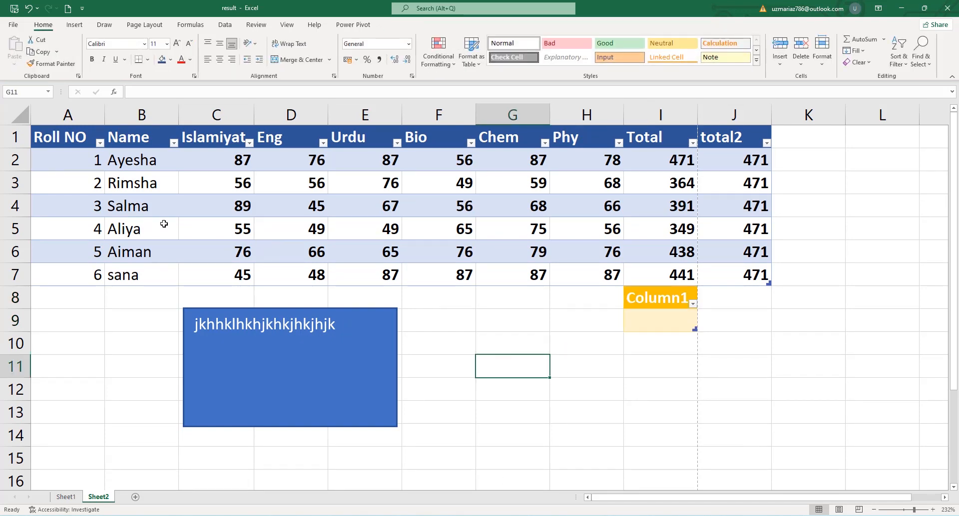
- Underline the last three student names in cells B5 to B7
drag(122, 229, 163, 272)
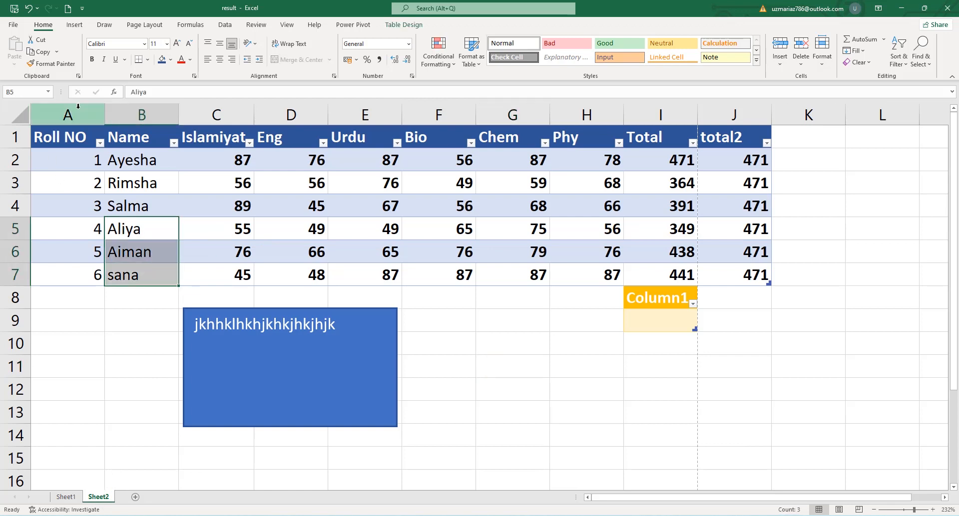
key(ctrl+u)
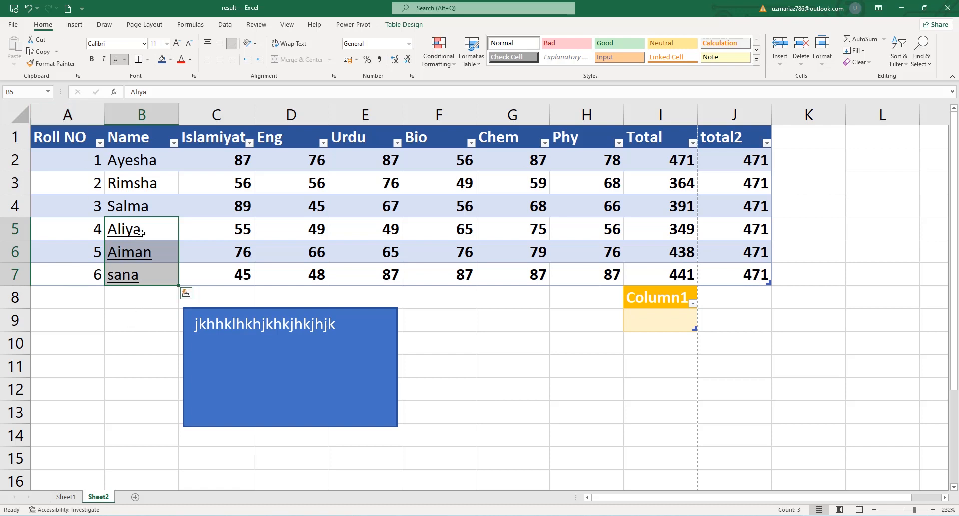
click(150, 314)
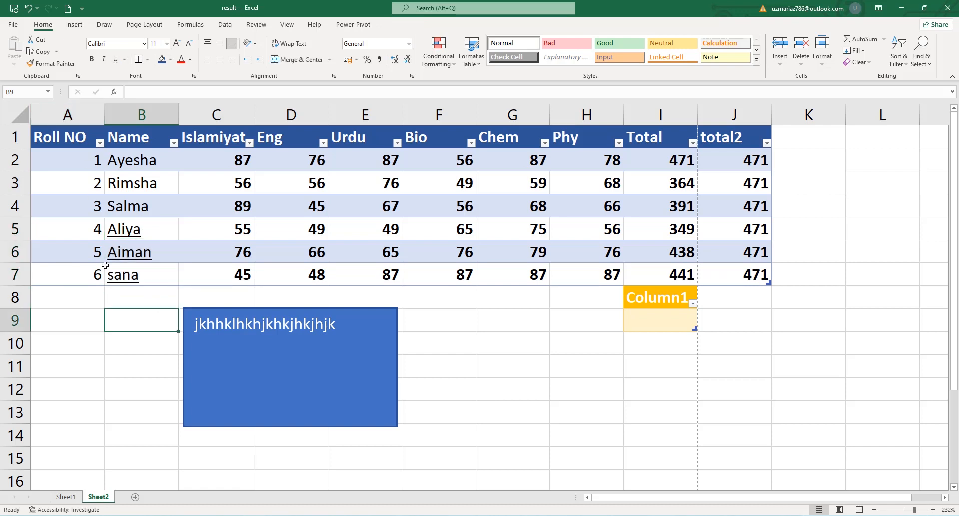
drag(129, 234, 142, 283)
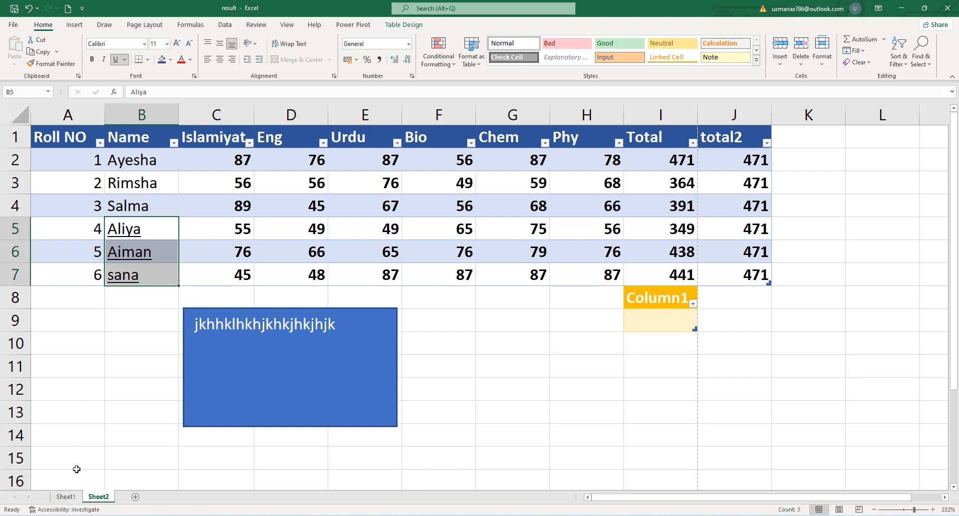
key(ctrl+v)
click(505, 385)
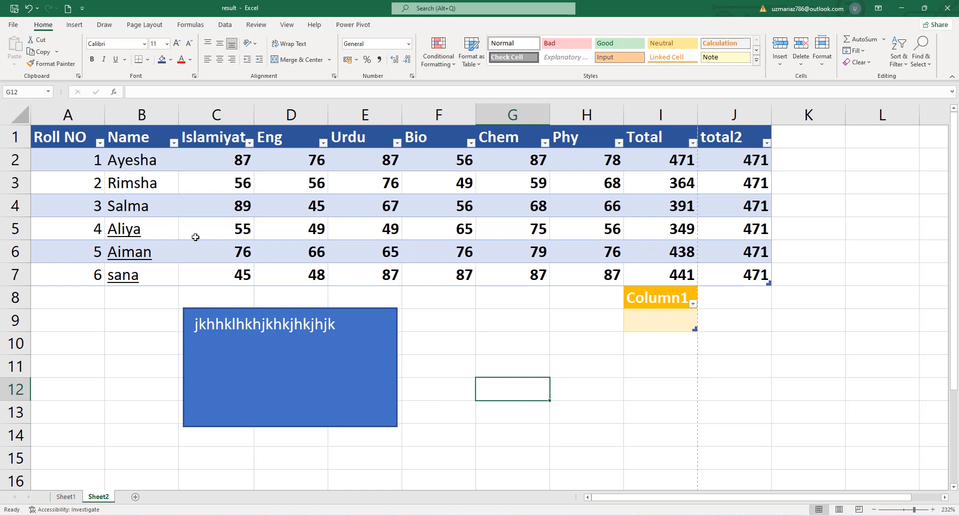
- Copy the Urdu, Bio and Chem marks in E5:G7 and paste them starting at cell I11
drag(370, 229, 488, 270)
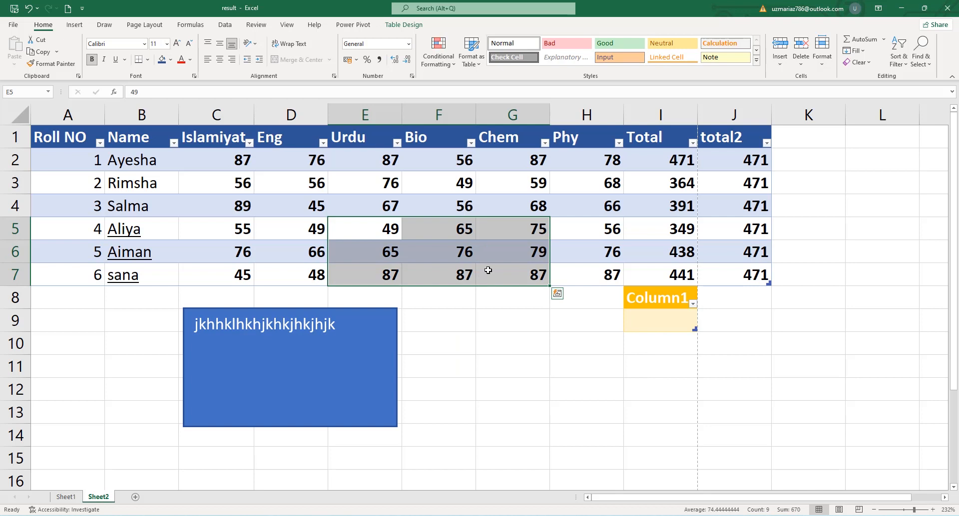
key(ctrl+c)
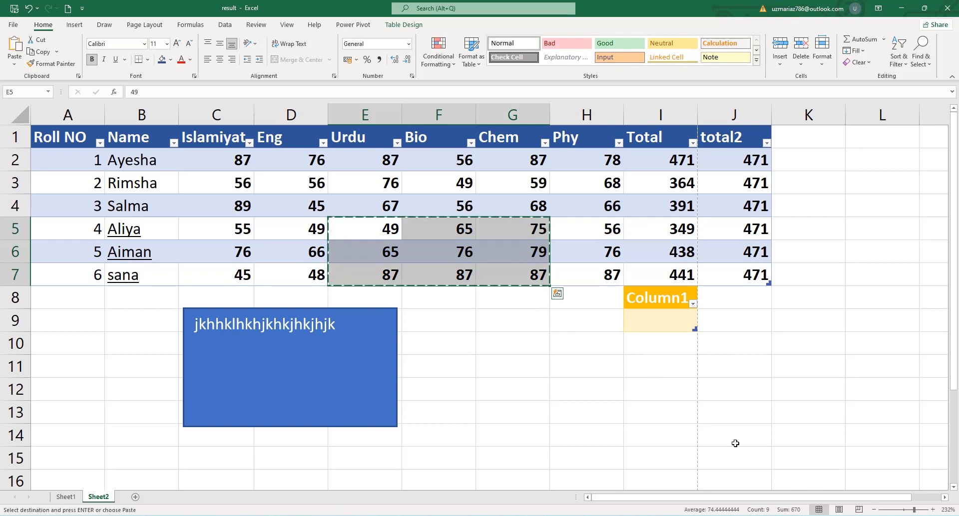
click(626, 371)
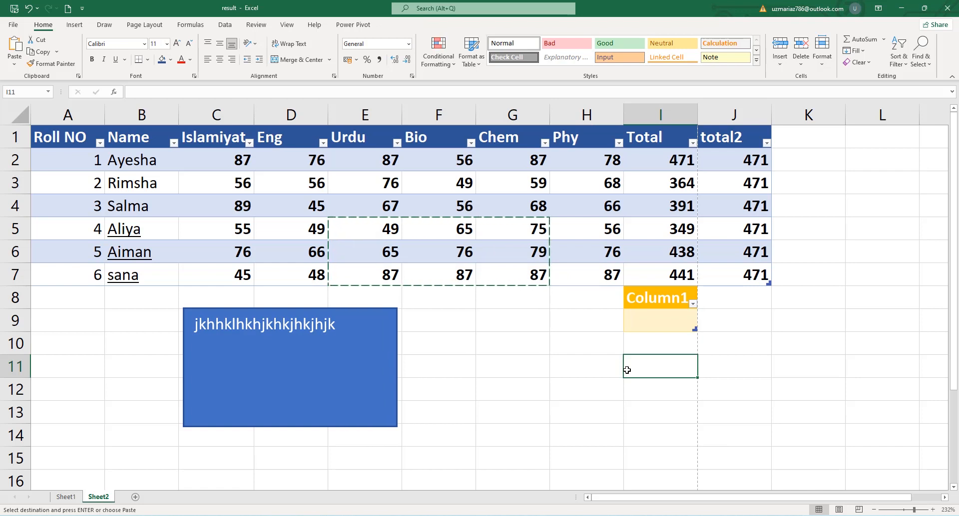
key(ctrl+v)
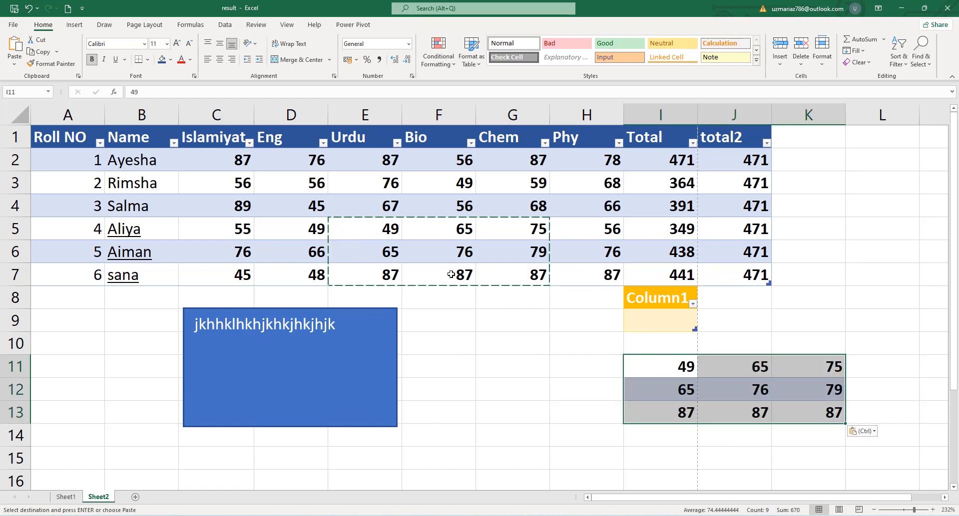
click(510, 404)
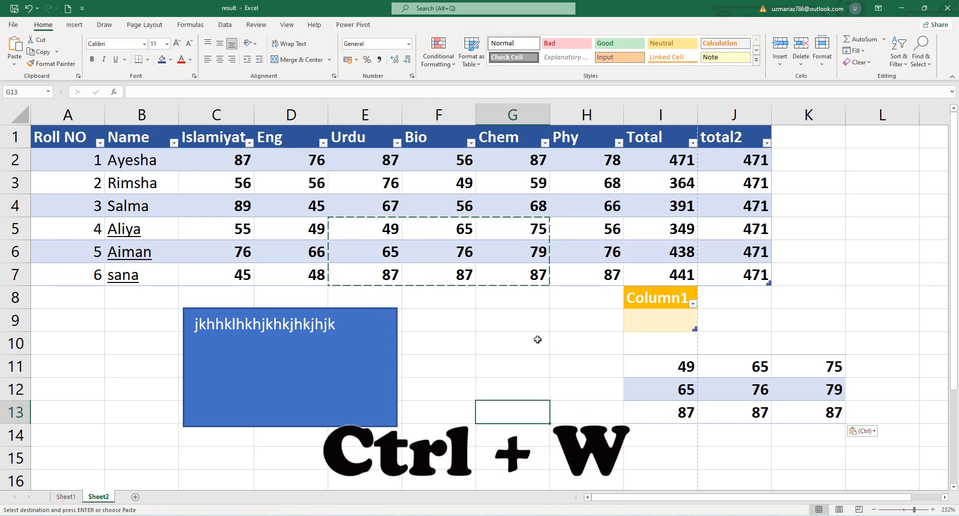
- Close the workbook with its changes saved to result.xlsx, and cancel the closing while it is in progress
key(ctrl+w)
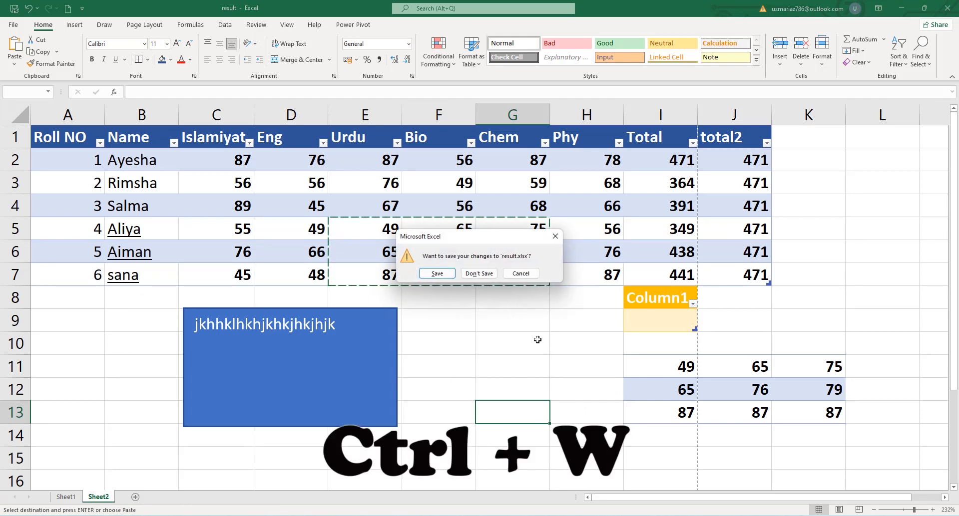
drag(468, 243, 465, 281)
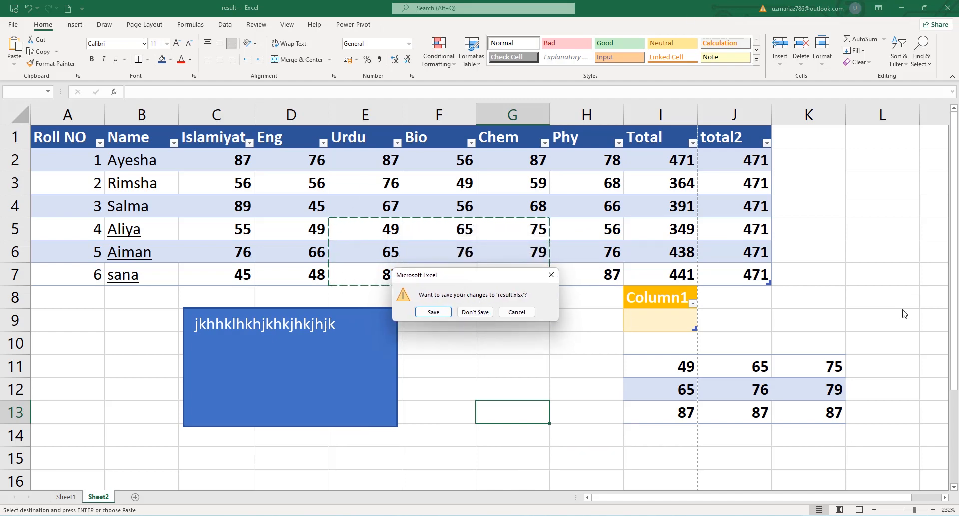
click(434, 313)
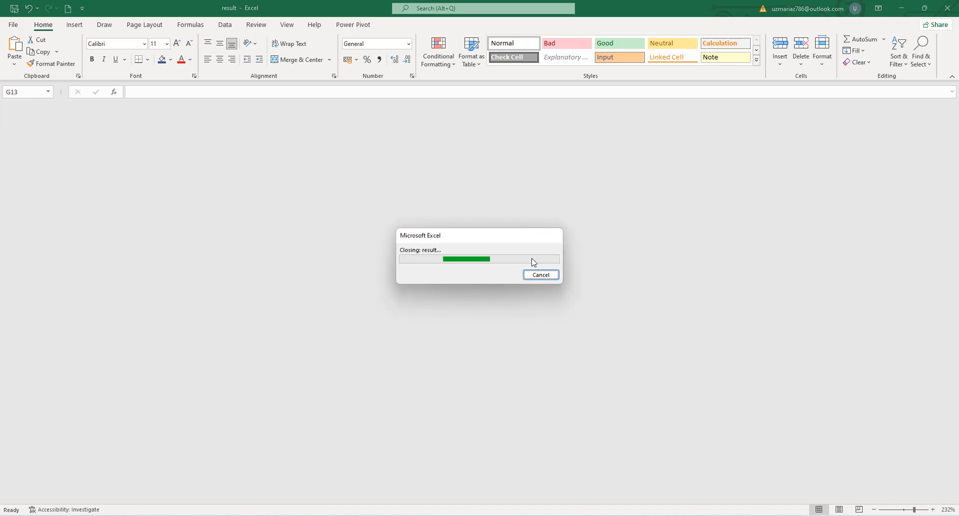
click(537, 273)
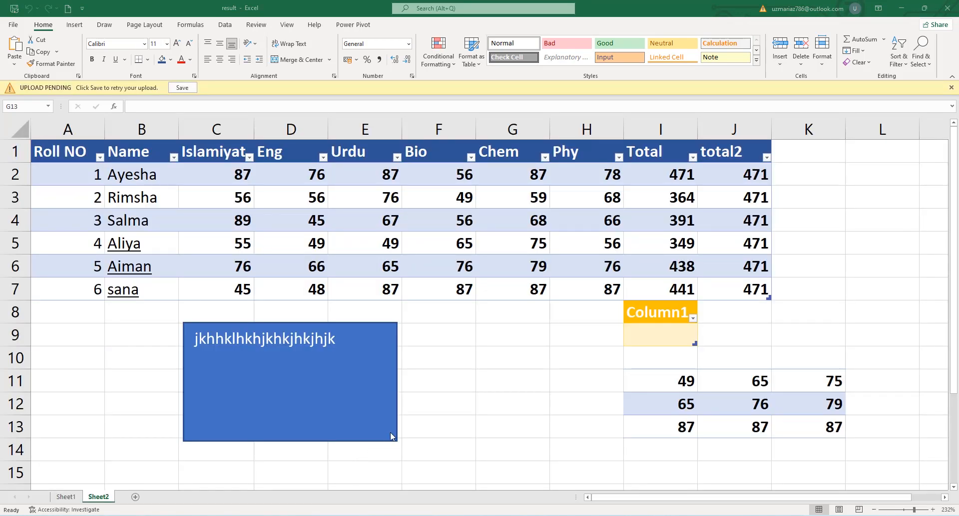
key(ctrl+y)
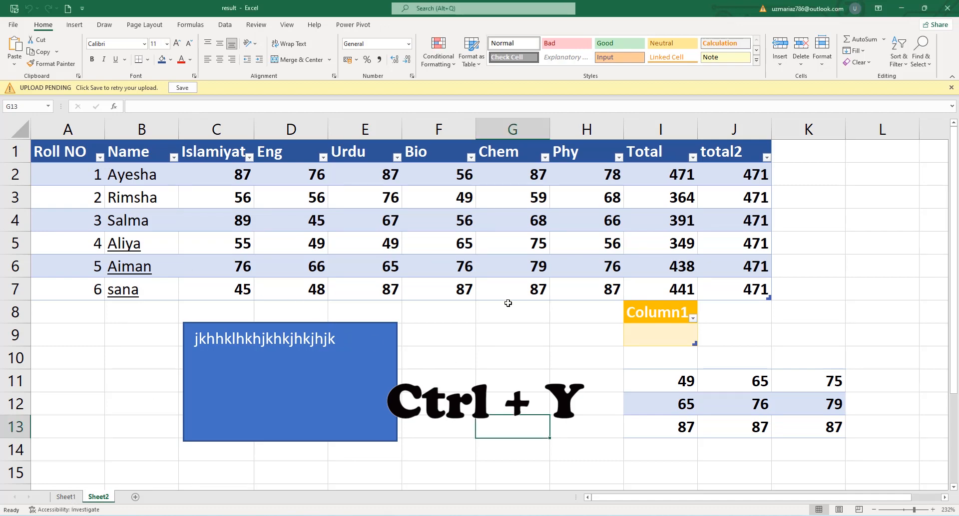
key(ctrl+z)
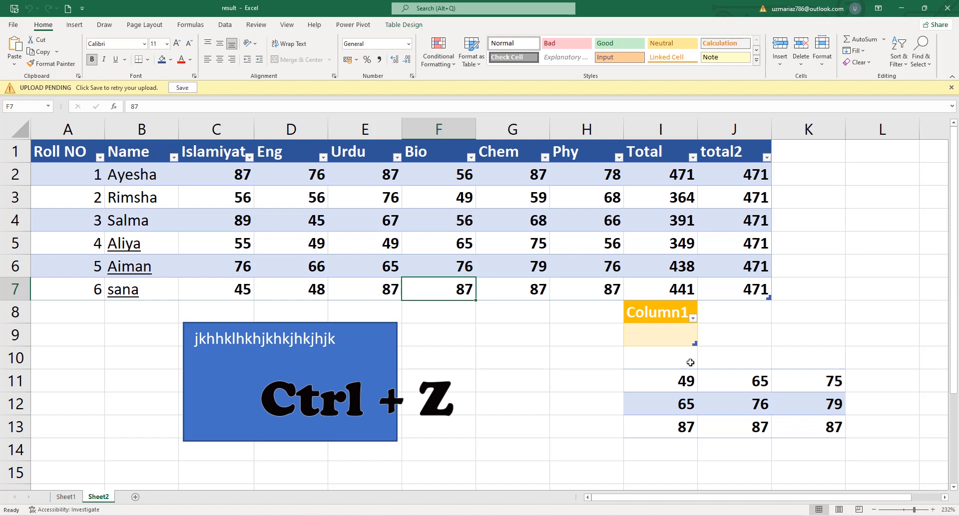
- Delete the pasted marks in cells I11 to K13 and undo the deletion
drag(674, 382, 791, 420)
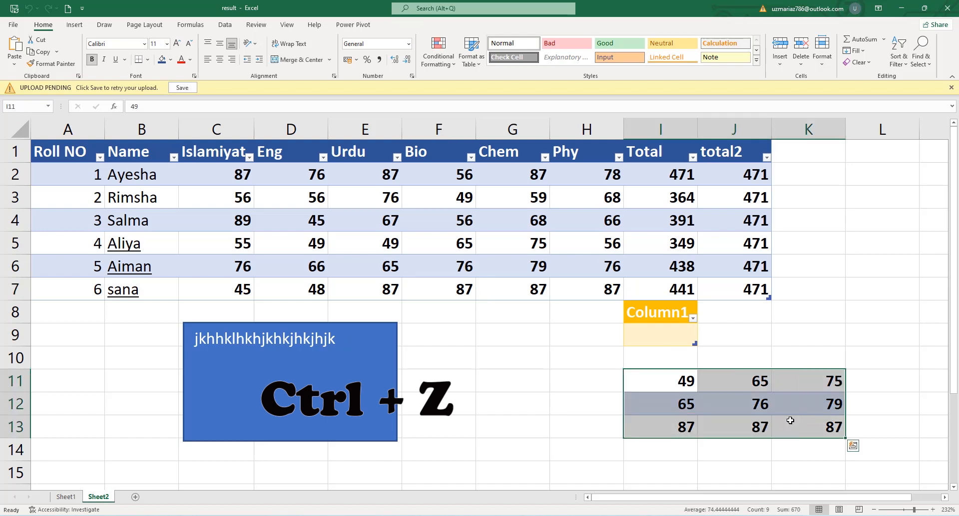
key(Delete)
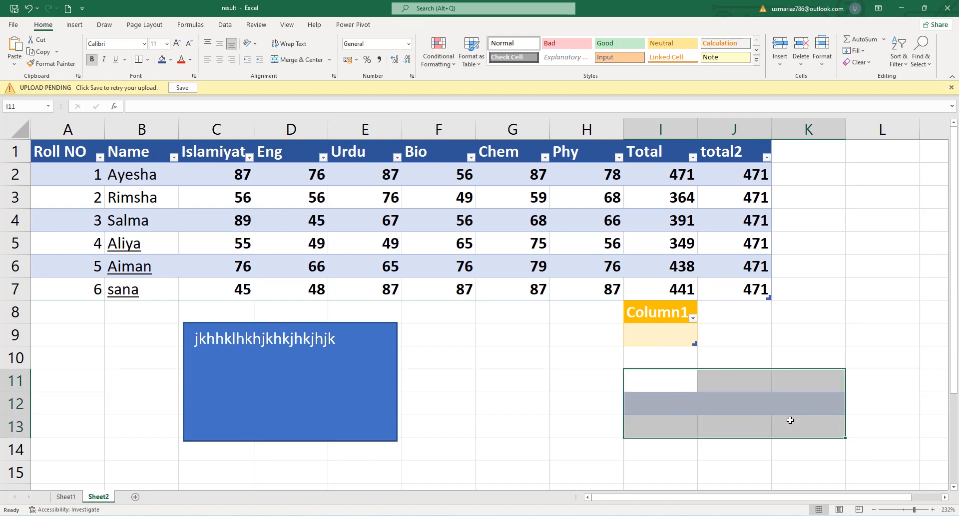
click(580, 408)
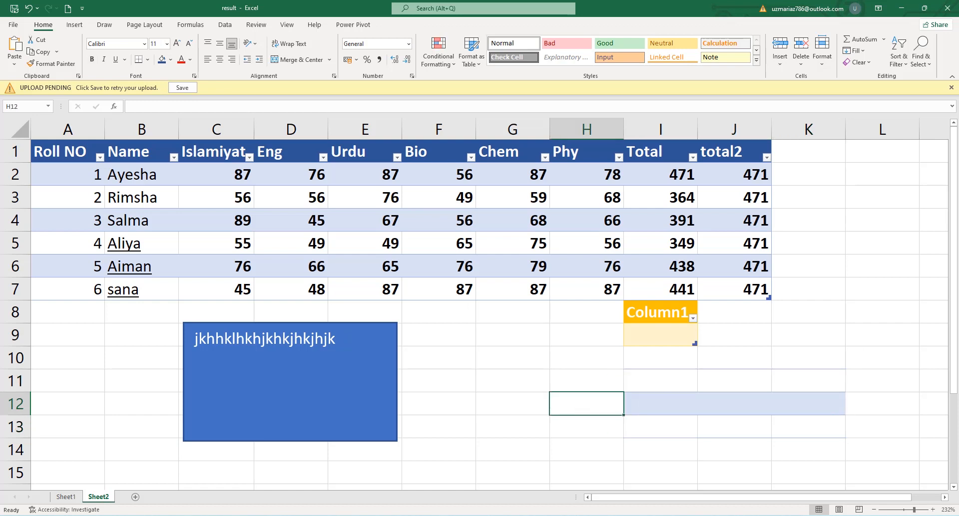
key(ctrl+z)
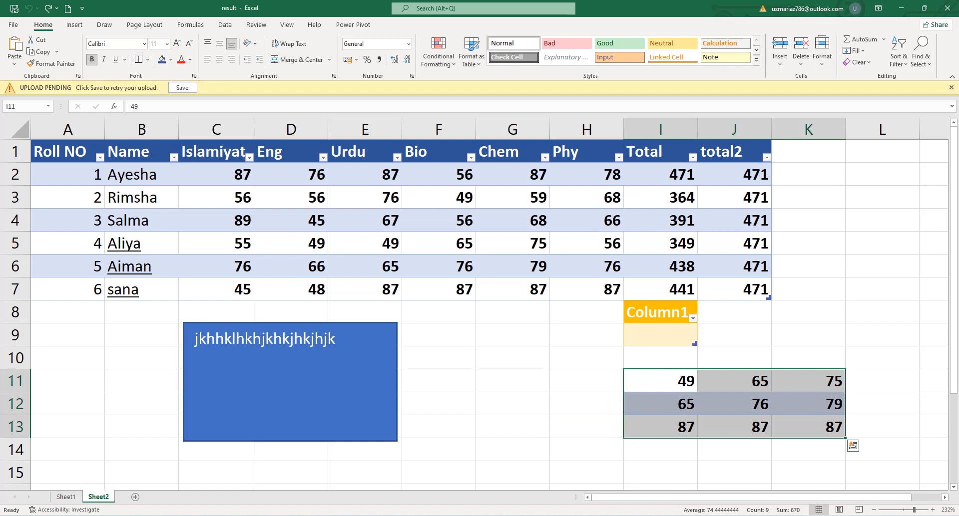
click(547, 411)
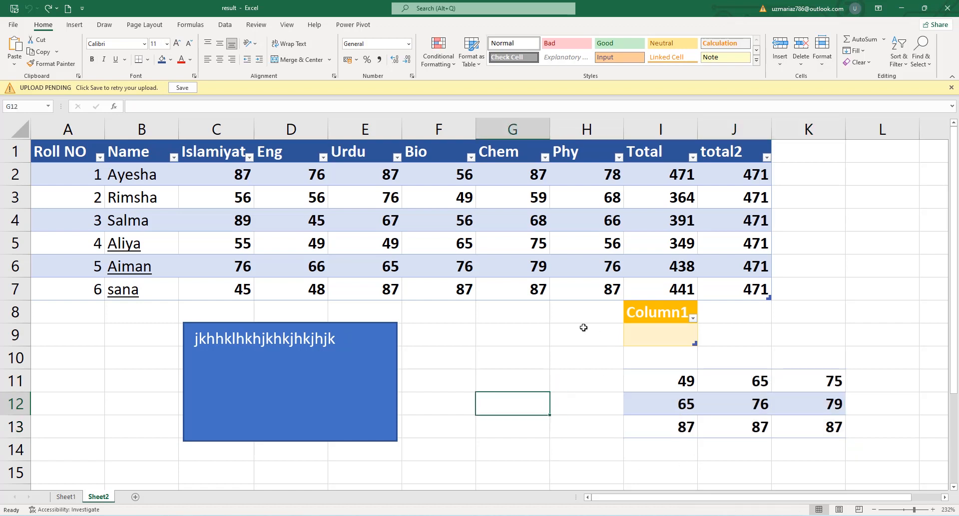